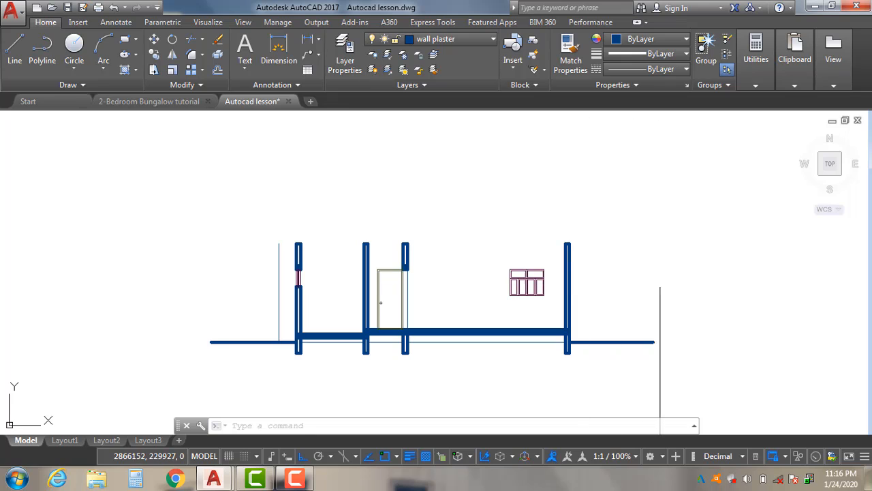
pyautogui.scroll(1, 583, 408)
pyautogui.scroll(-1, 545, 257)
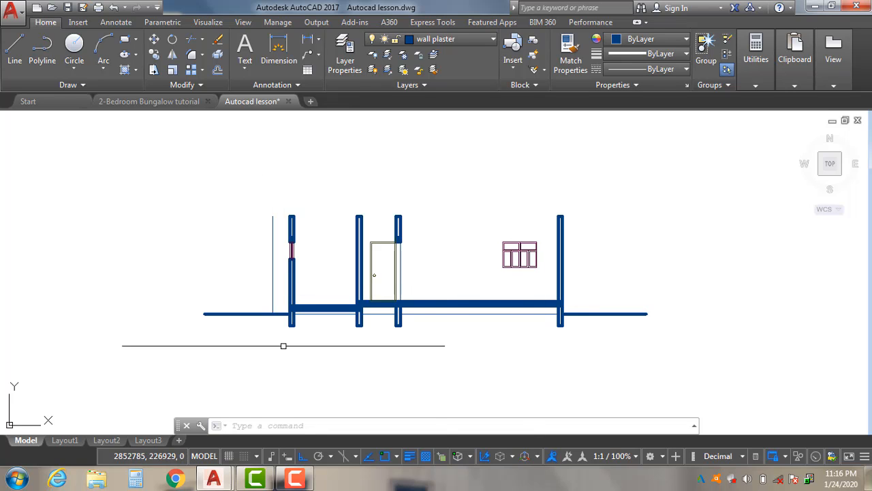
pyautogui.scroll(1, 481, 311)
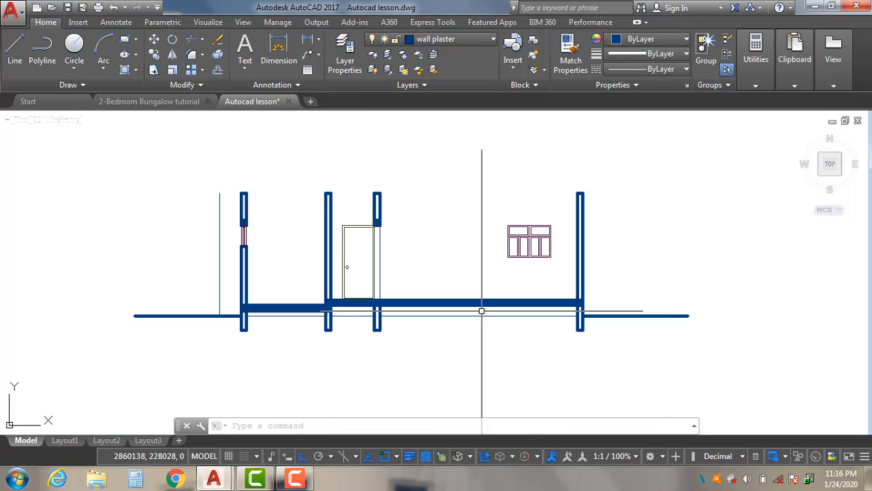
pyautogui.click(201, 315)
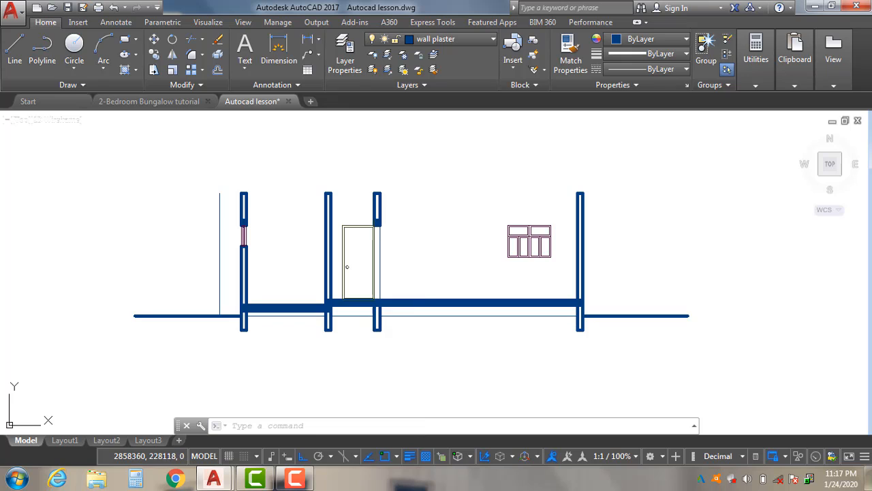
pyautogui.moveTo(430, 315)
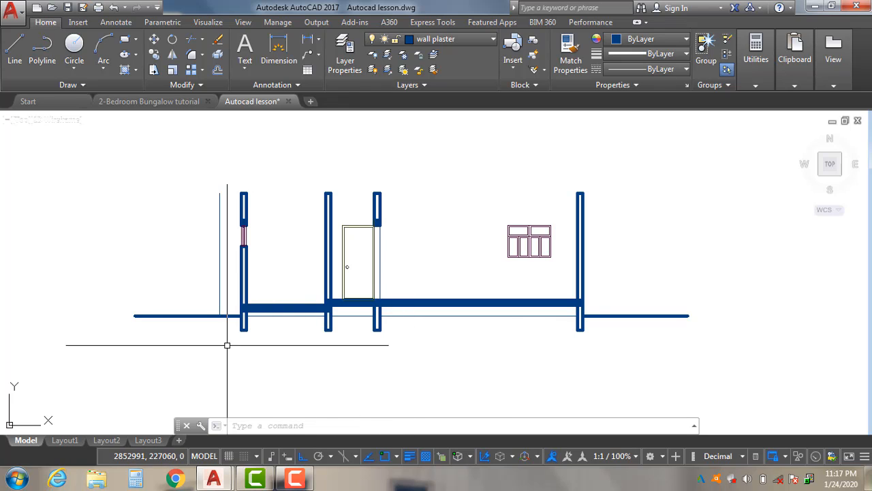
pyautogui.scroll(1, 221, 340)
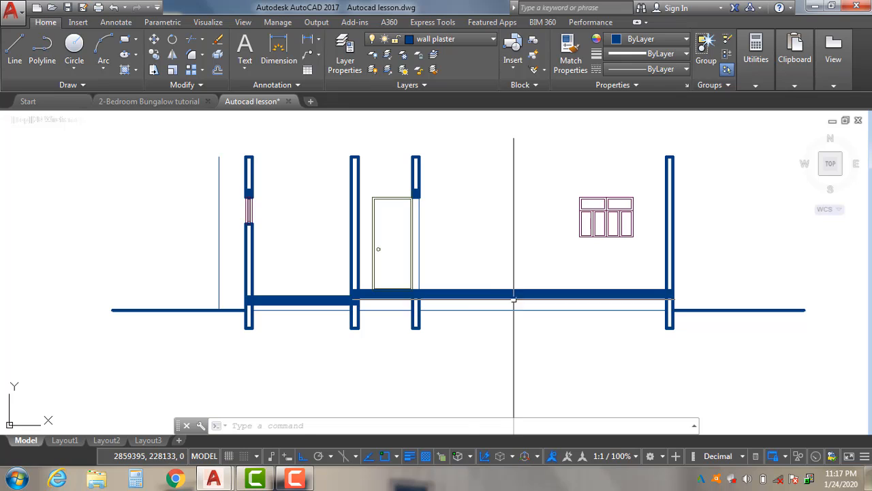
pyautogui.scroll(-3, 306, 331)
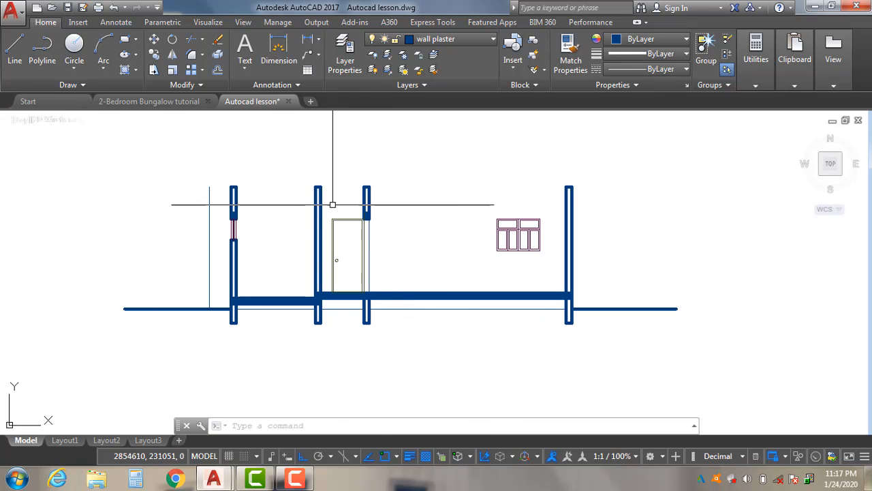
# Set the current lineweight to 0.00 mm
pyautogui.click(686, 54)
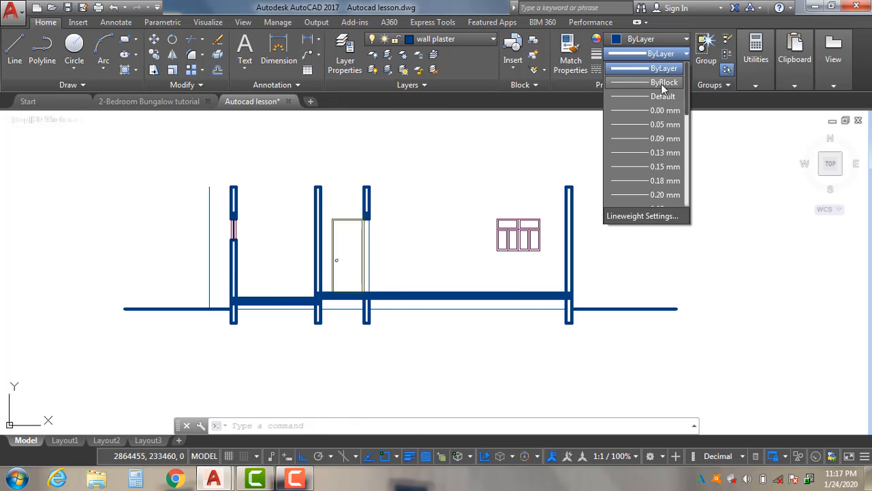
pyautogui.click(654, 111)
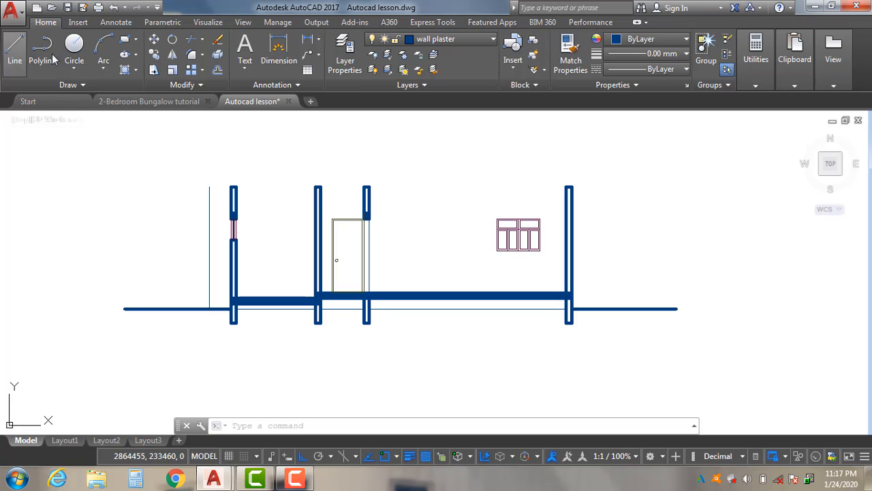
pyautogui.scroll(-1, 332, 300)
pyautogui.scroll(1, 302, 300)
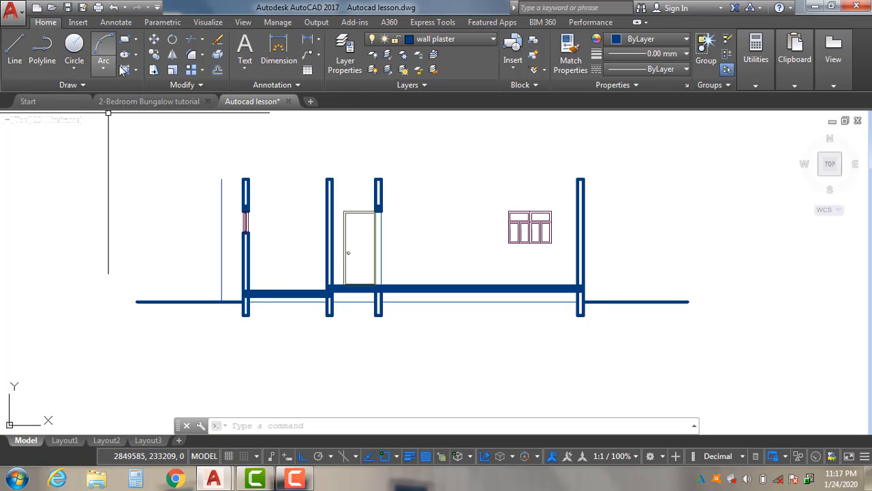
# Draw a wavy fit-point spline with Ortho off, from the left ground line's midpoint beneath the foundation walls to the right ground line
pyautogui.click(82, 85)
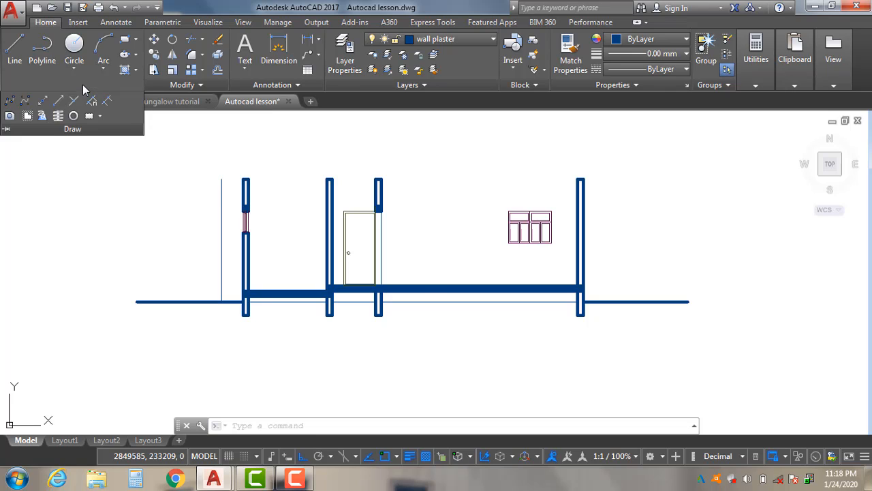
pyautogui.click(10, 106)
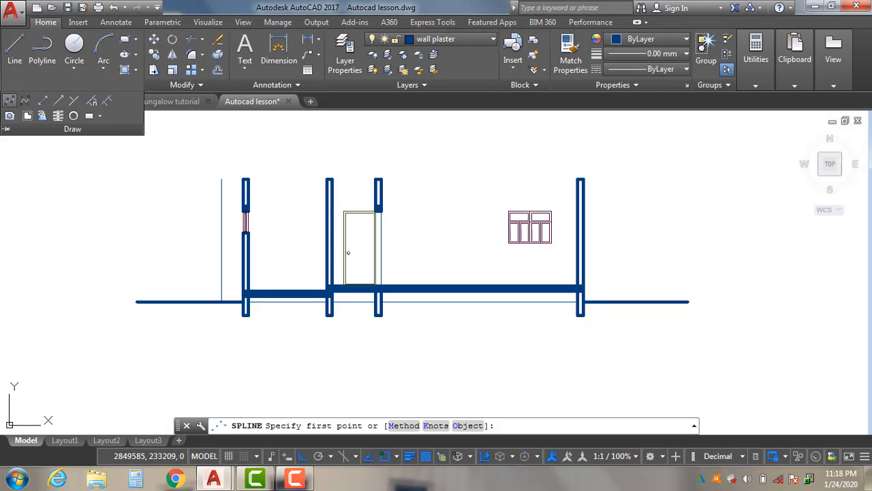
pyautogui.scroll(3, 204, 296)
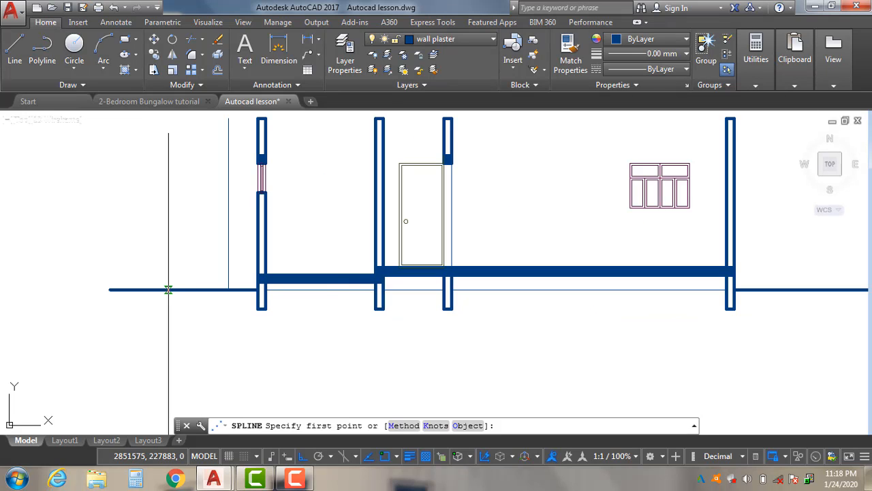
pyautogui.click(169, 290)
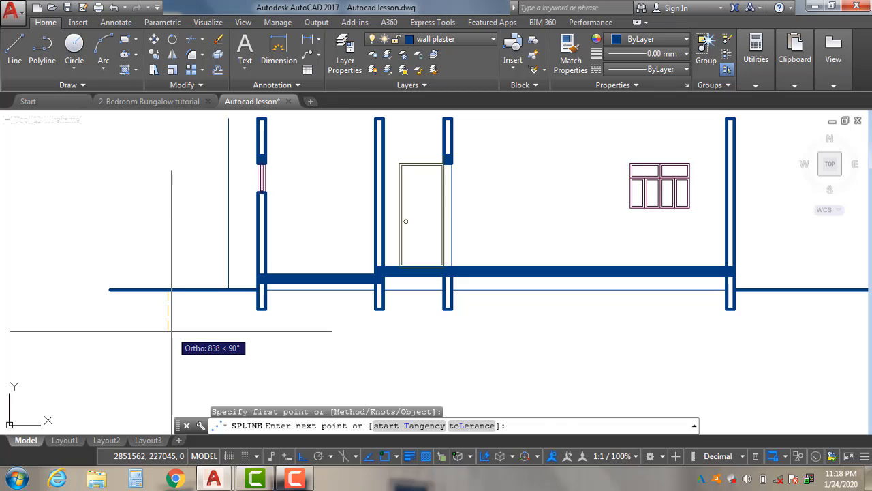
pyautogui.press('F8')
pyautogui.scroll(2, 197, 289)
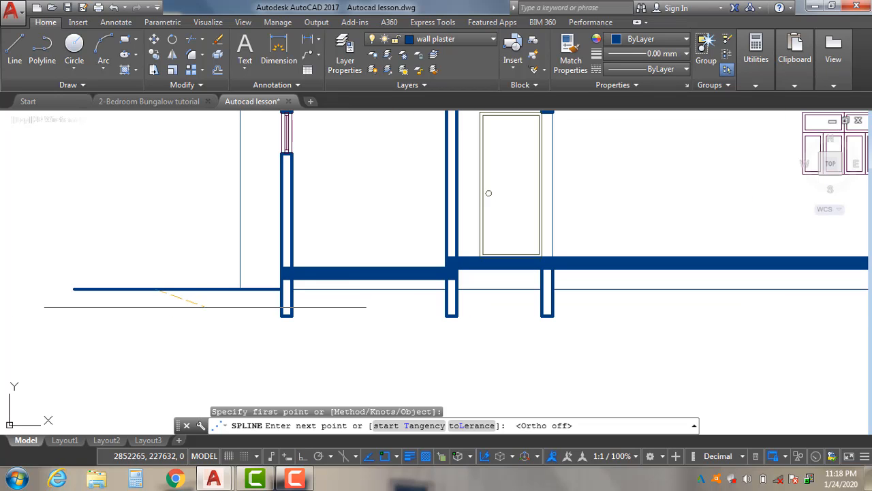
pyautogui.click(215, 307)
pyautogui.click(327, 305)
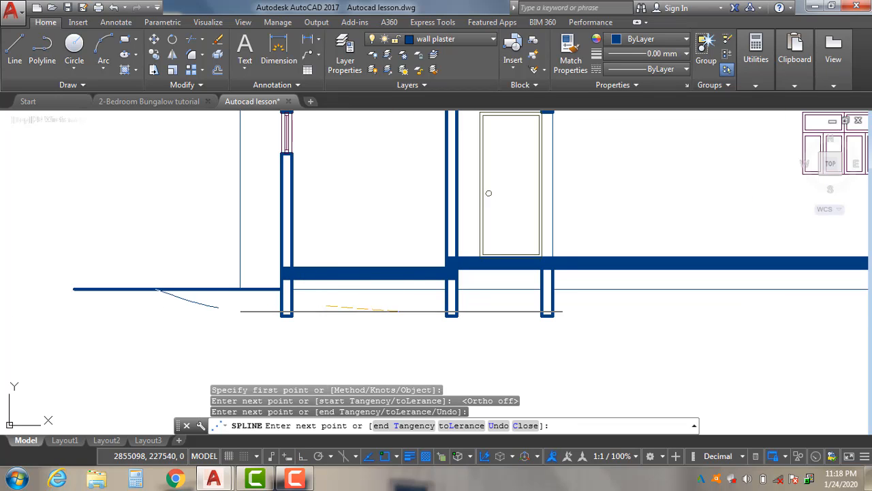
pyautogui.click(413, 311)
pyautogui.click(507, 305)
pyautogui.scroll(-2, 328, 318)
pyautogui.scroll(2, 563, 329)
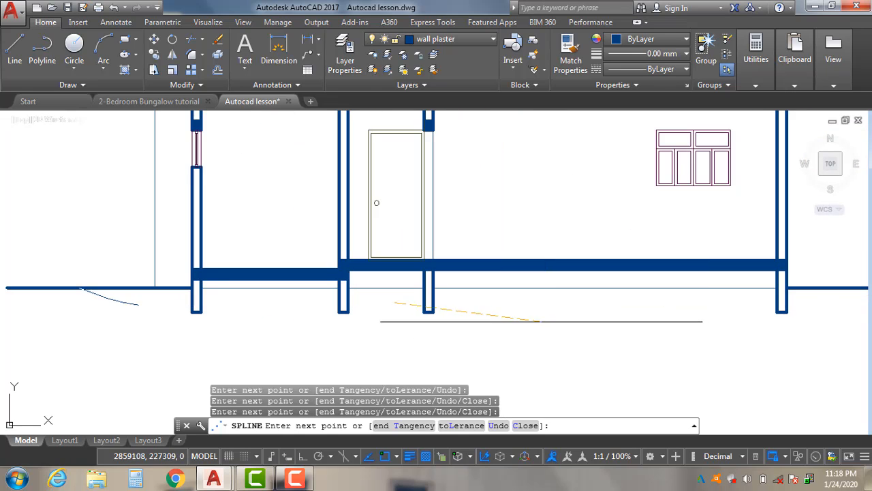
pyautogui.click(509, 311)
pyautogui.click(609, 311)
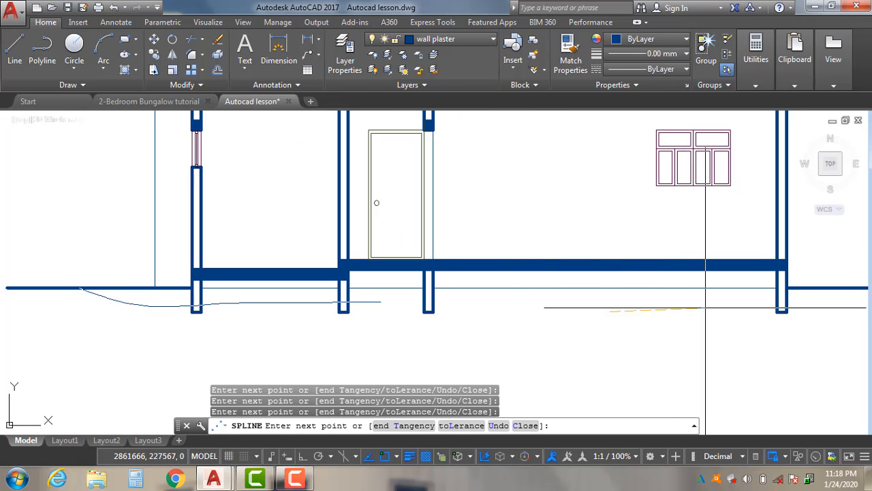
pyautogui.scroll(-3, 542, 304)
pyautogui.scroll(4, 740, 303)
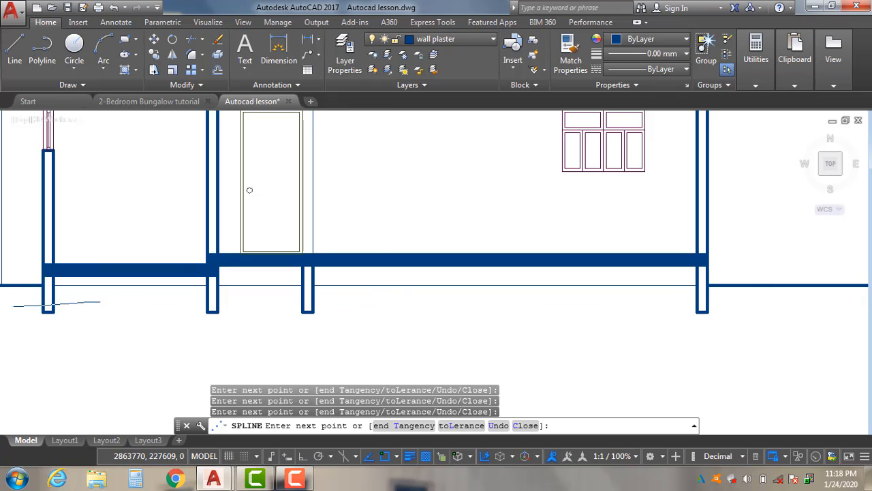
pyautogui.scroll(-1, 720, 314)
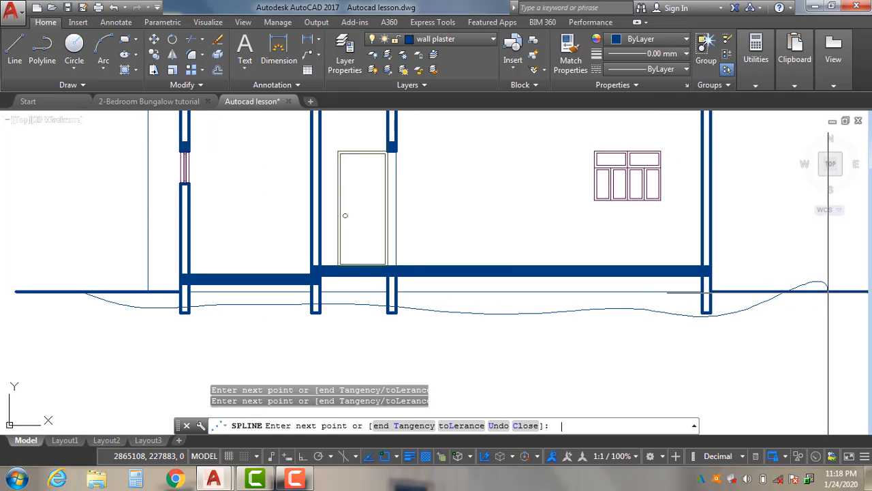
pyautogui.click(827, 291)
pyautogui.press('Return')
pyautogui.press('Return')
pyautogui.scroll(1, 736, 314)
pyautogui.press('Return')
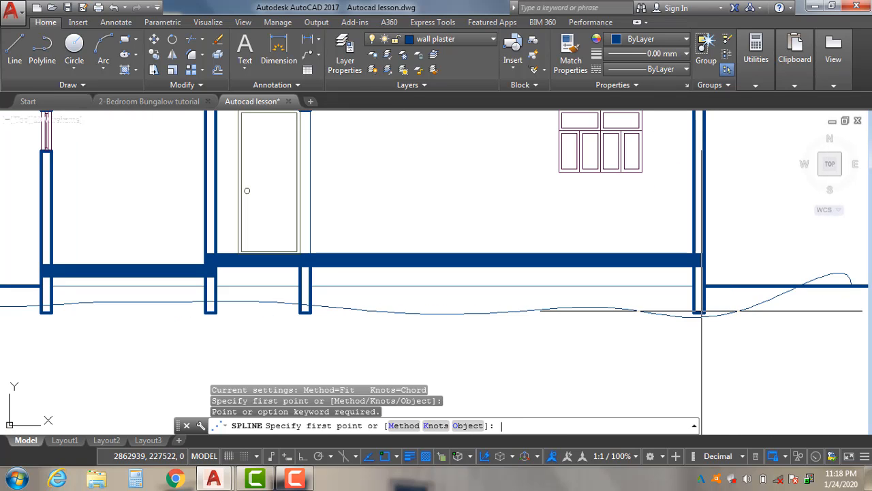
pyautogui.scroll(-2, 455, 306)
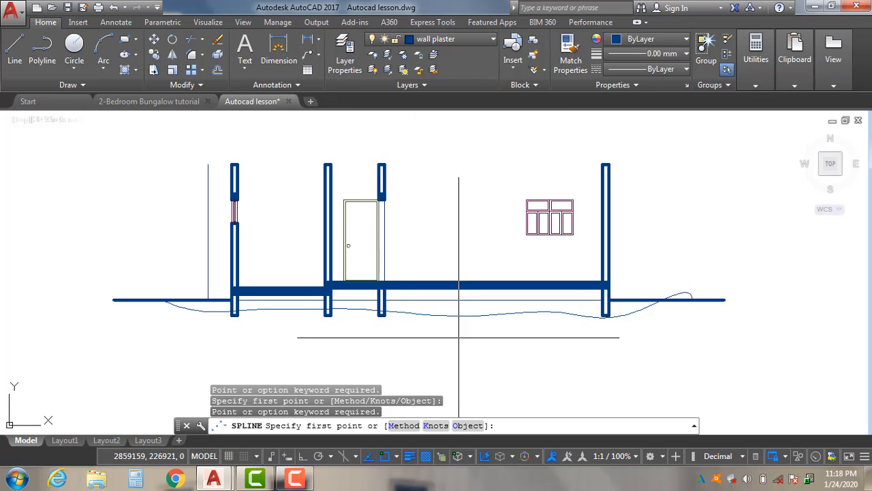
pyautogui.scroll(3, 315, 308)
pyautogui.press('Escape')
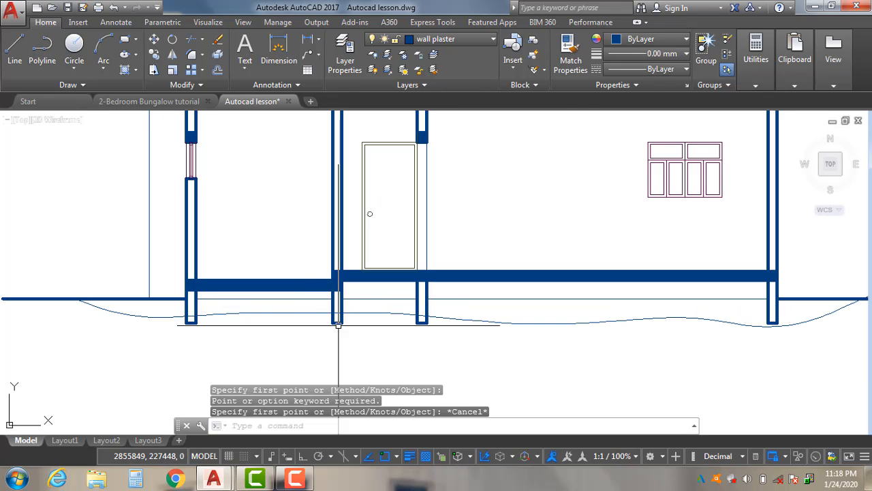
# Reshape the spline's right end by moving its last intermediate fit point below the ground line, just before the endpoint
pyautogui.scroll(-2, 409, 294)
pyautogui.scroll(4, 616, 307)
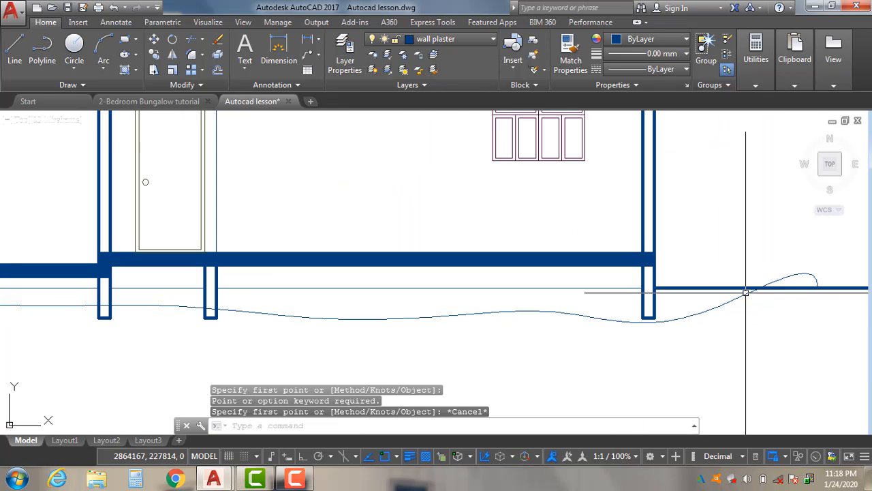
pyautogui.click(783, 280)
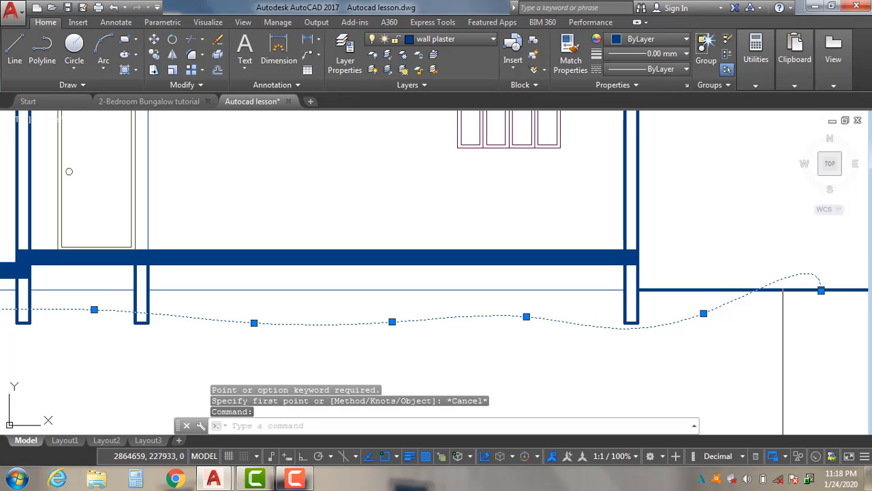
pyautogui.click(821, 289)
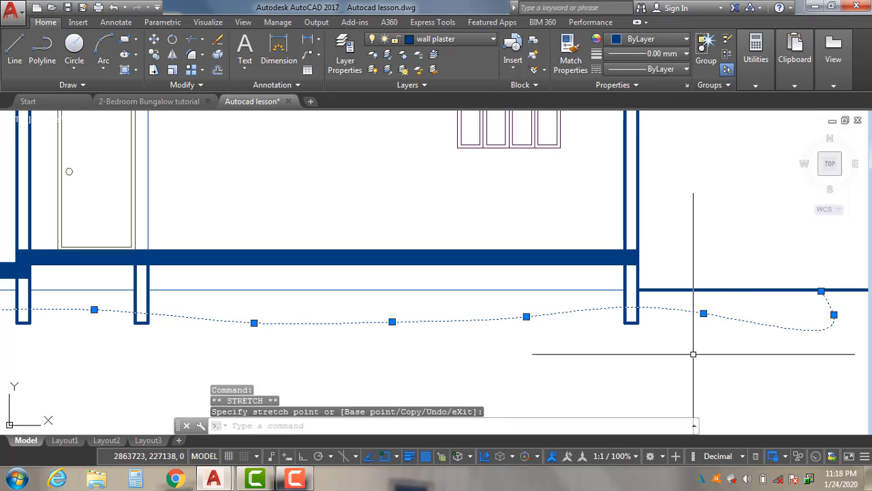
pyautogui.click(833, 315)
pyautogui.click(802, 313)
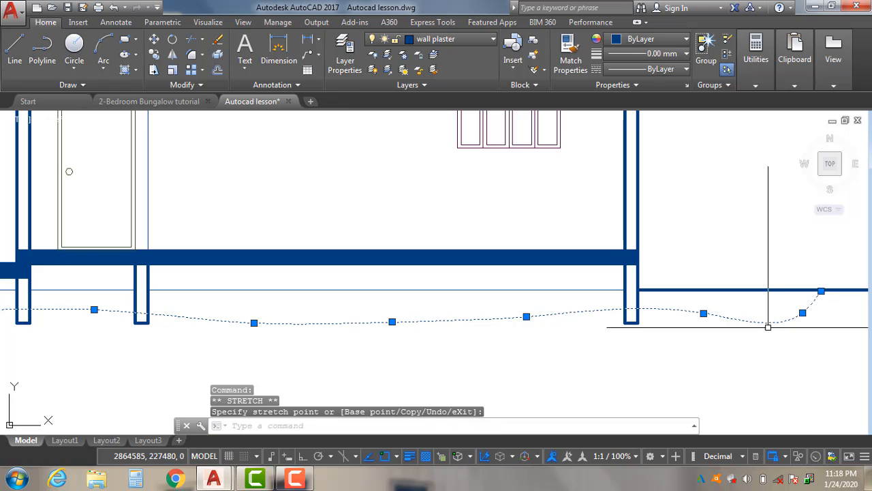
pyautogui.scroll(-3, 681, 317)
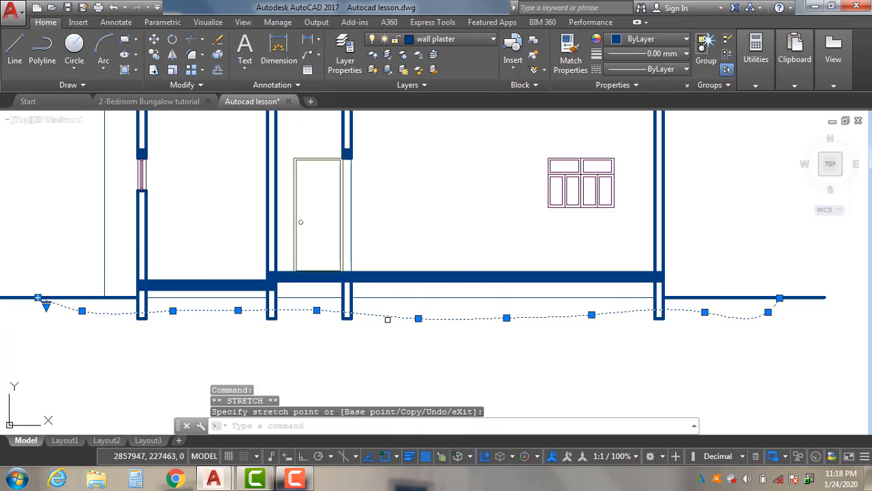
pyautogui.scroll(-2, 490, 310)
pyautogui.scroll(3, 192, 296)
pyautogui.scroll(-2, 300, 286)
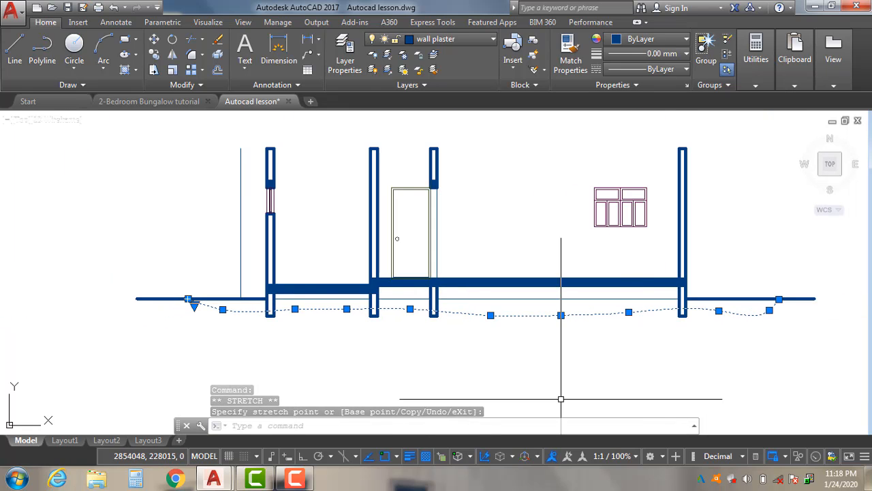
pyautogui.scroll(1, 689, 356)
pyautogui.press('Escape')
pyautogui.scroll(2, 211, 314)
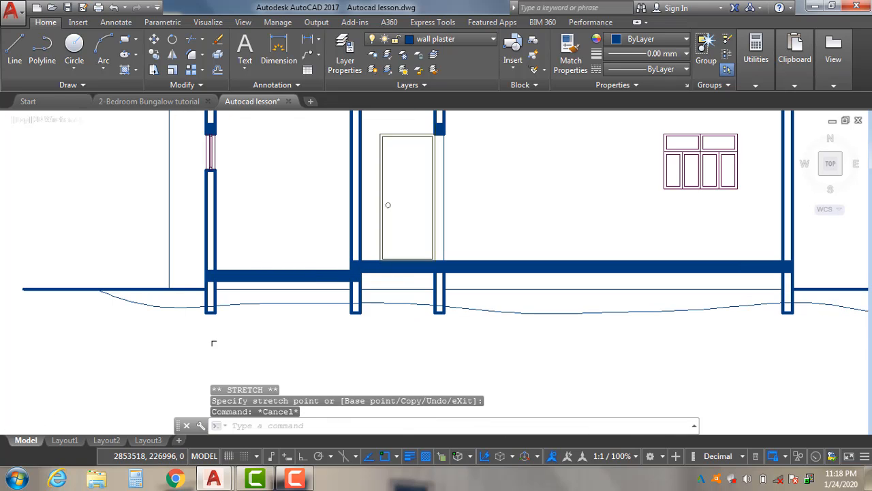
pyautogui.scroll(-2, 262, 300)
pyautogui.scroll(1, 272, 282)
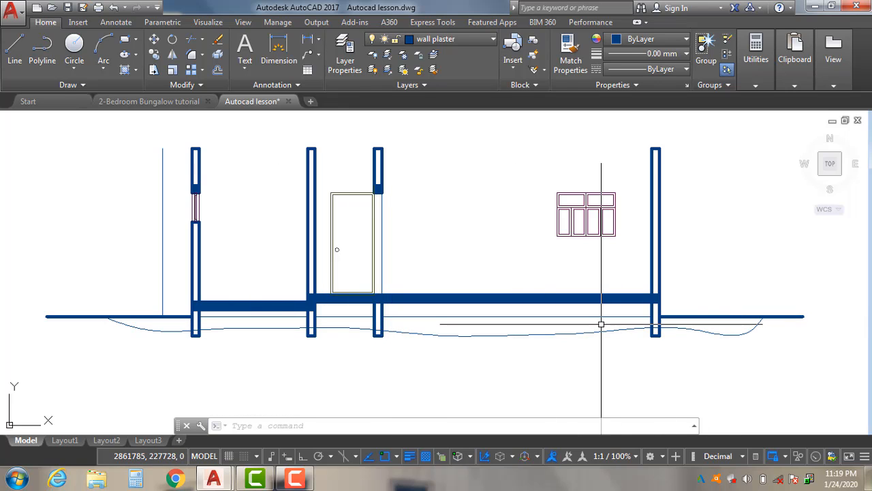
pyautogui.scroll(-2, 306, 329)
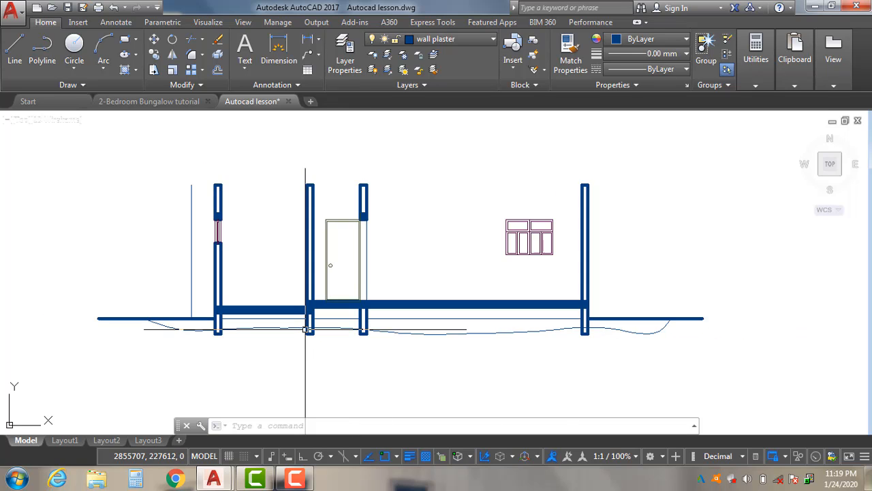
pyautogui.scroll(1, 186, 330)
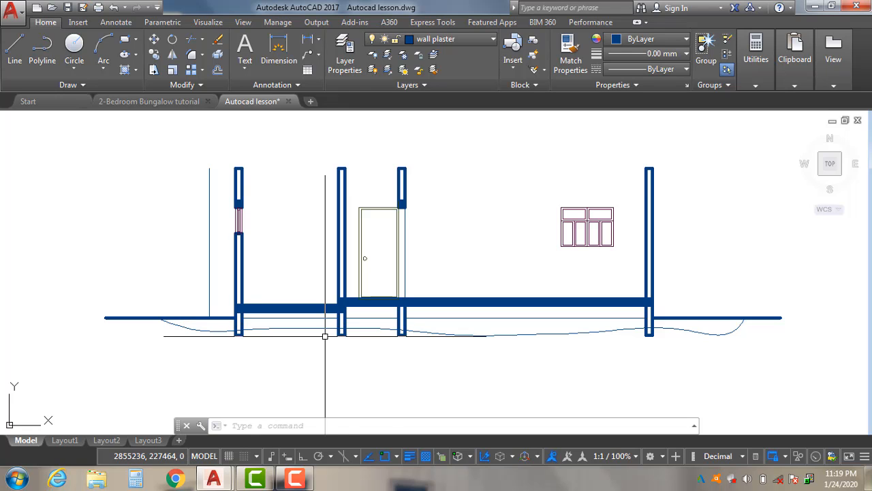
# Start a hatch and look through the available hatch patterns for one suited to the fill under the floor slab
pyautogui.scroll(1, 334, 331)
pyautogui.scroll(2, 334, 327)
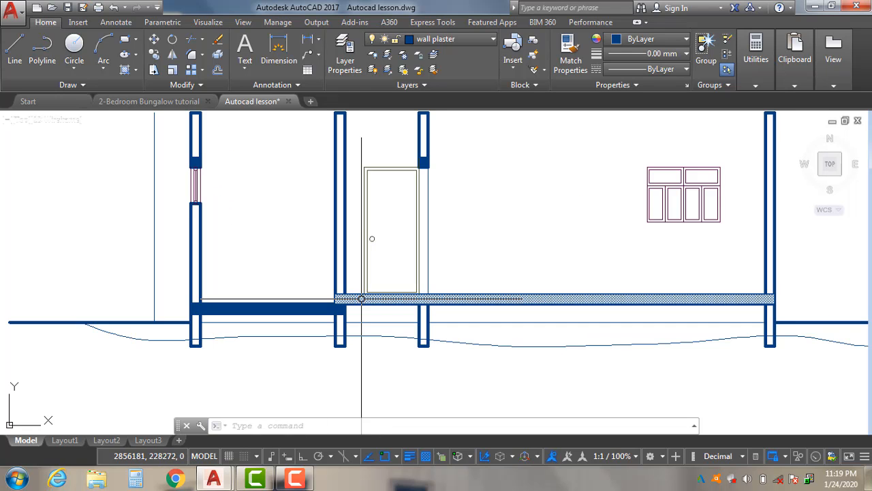
pyautogui.click(137, 70)
pyautogui.click(156, 89)
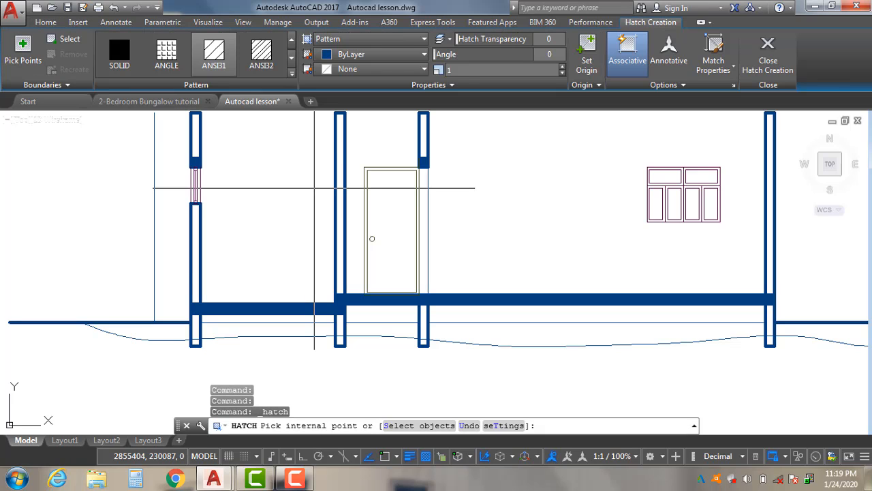
pyautogui.click(292, 61)
pyautogui.click(291, 61)
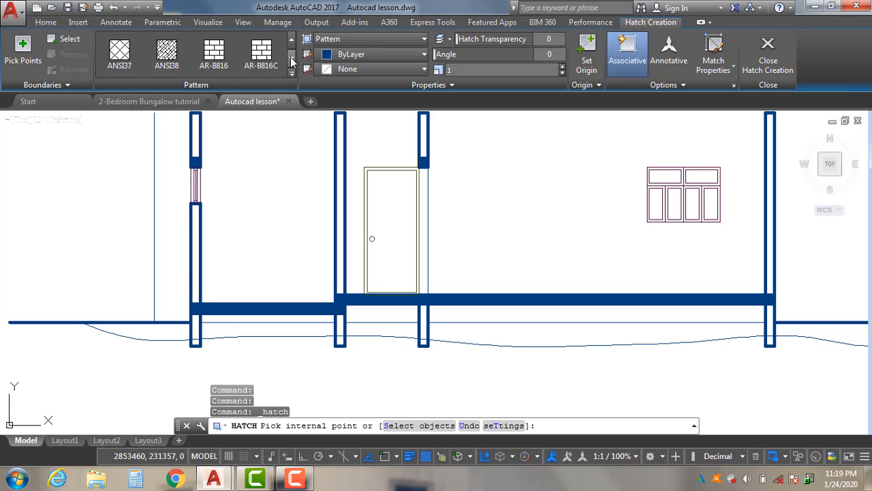
pyautogui.click(291, 61)
pyautogui.click(291, 62)
pyautogui.click(291, 62)
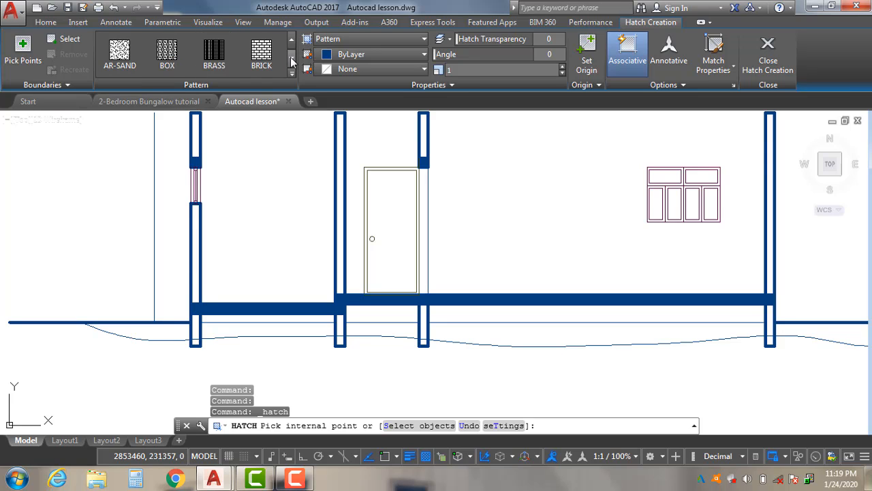
pyautogui.click(292, 61)
pyautogui.click(292, 61)
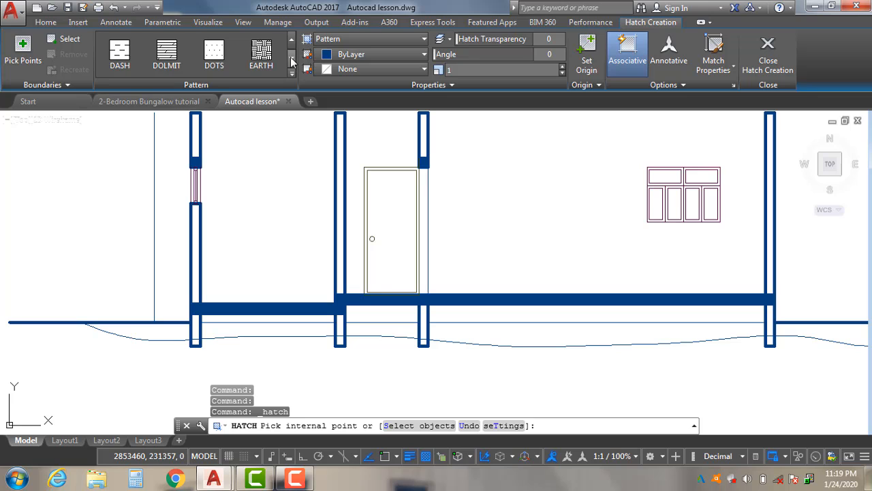
pyautogui.click(291, 62)
pyautogui.click(292, 62)
pyautogui.click(291, 61)
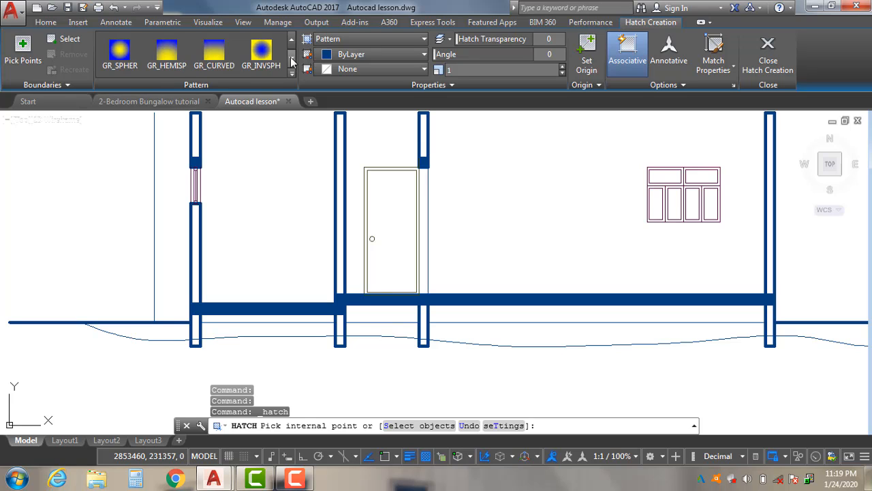
pyautogui.click(292, 41)
pyautogui.click(291, 40)
pyautogui.click(292, 41)
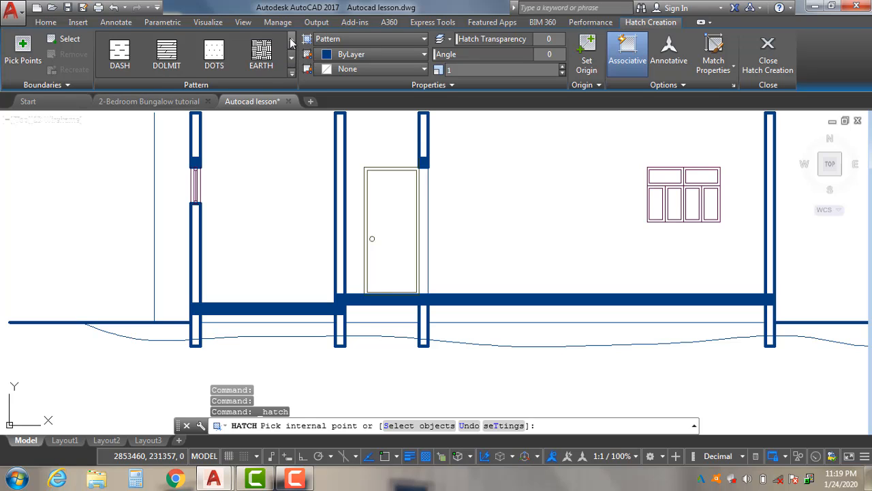
pyautogui.click(292, 41)
pyautogui.click(292, 42)
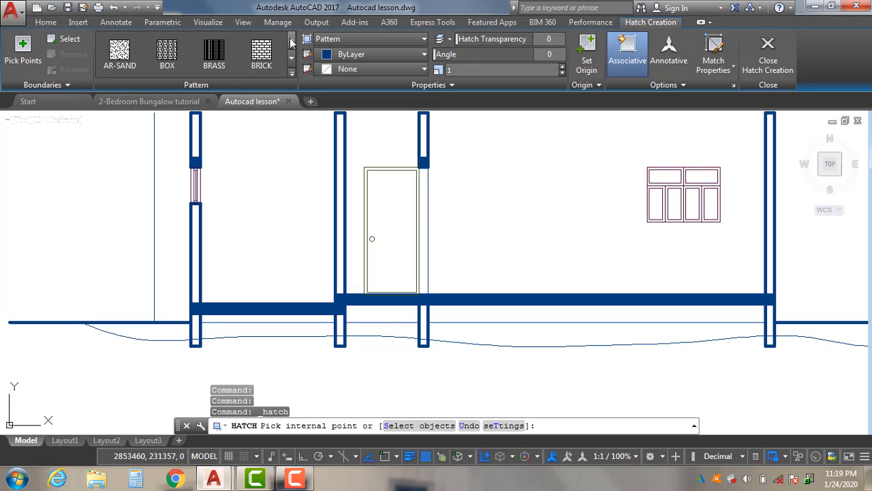
pyautogui.click(292, 43)
pyautogui.click(292, 42)
pyautogui.click(292, 42)
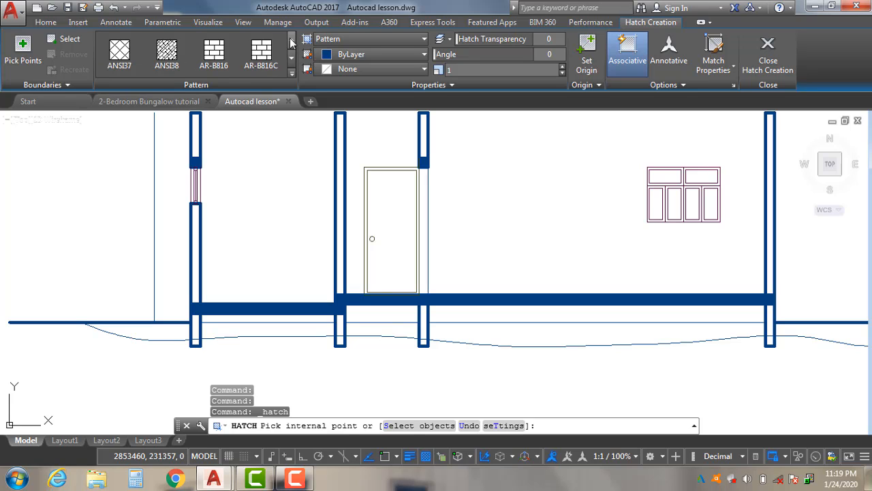
pyautogui.click(291, 42)
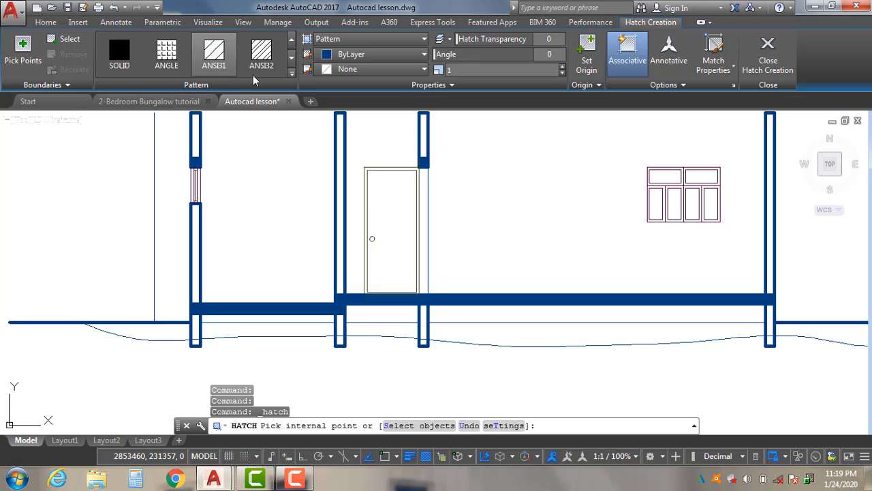
# Hatch the strip between the floor slab and the ground line in the widest bay with the GRAVEL pattern at scale 333
pyautogui.click(292, 58)
pyautogui.click(291, 61)
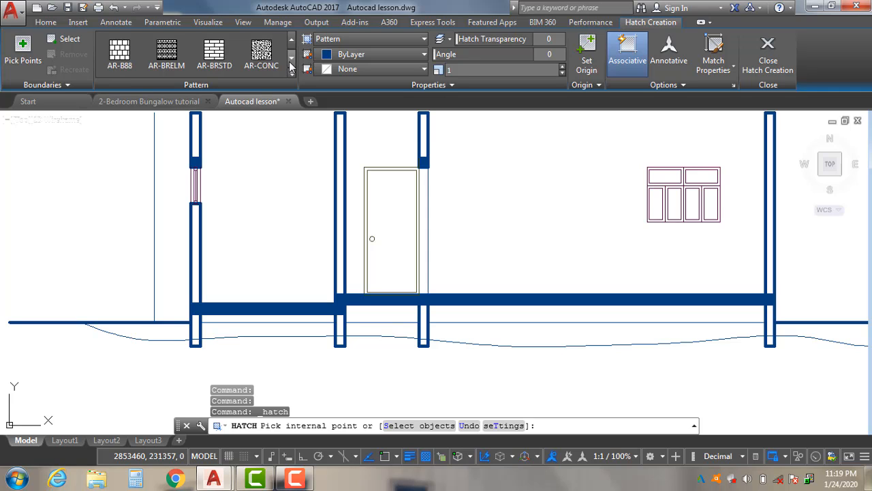
pyautogui.click(290, 62)
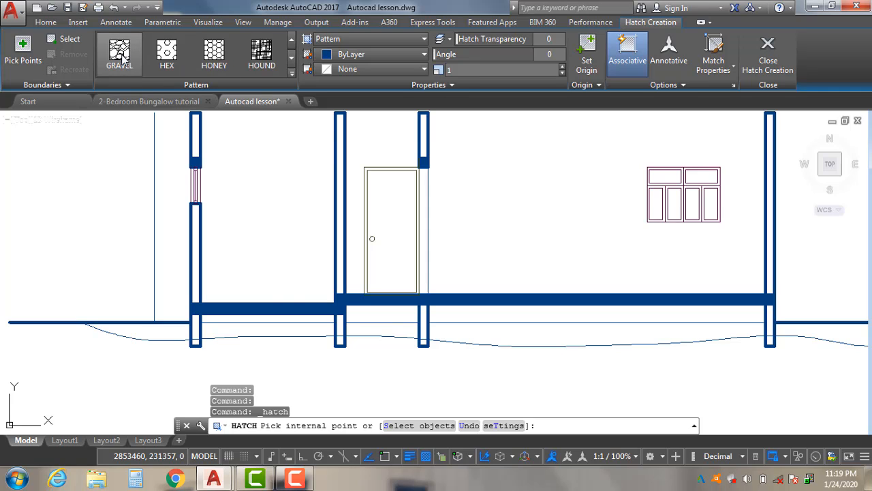
pyautogui.click(121, 59)
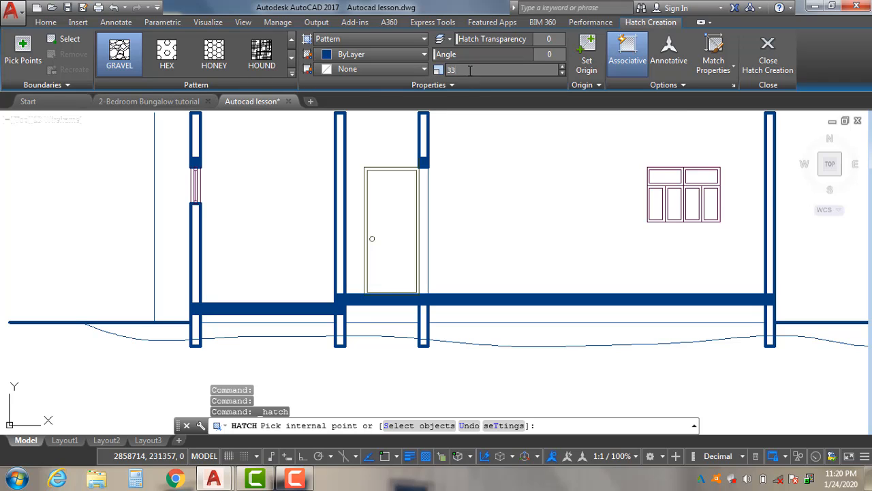
pyautogui.click(450, 312)
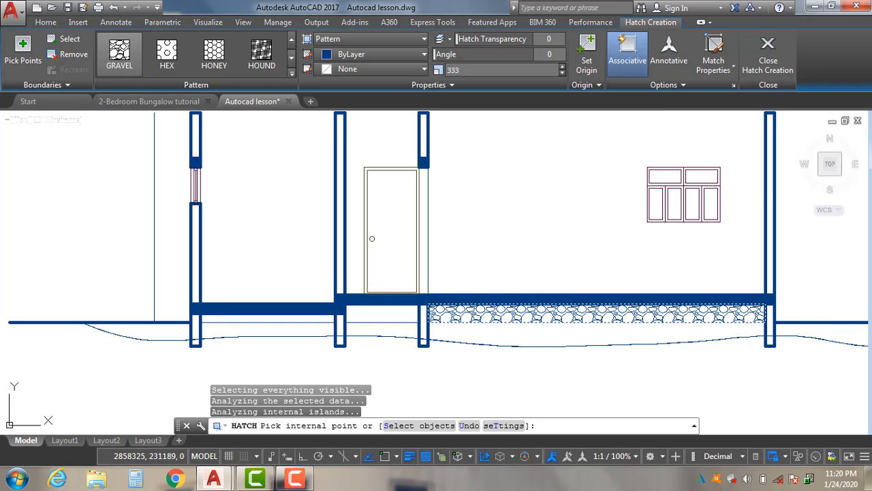
pyautogui.click(504, 308)
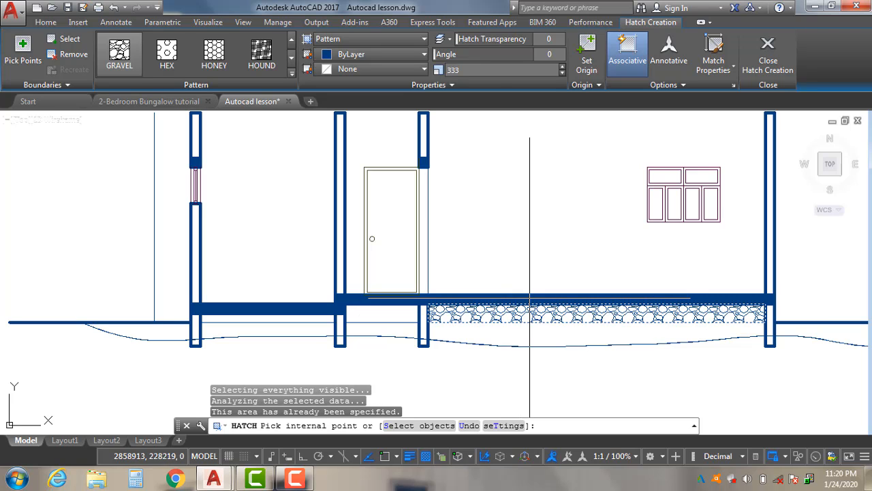
pyautogui.press('Return')
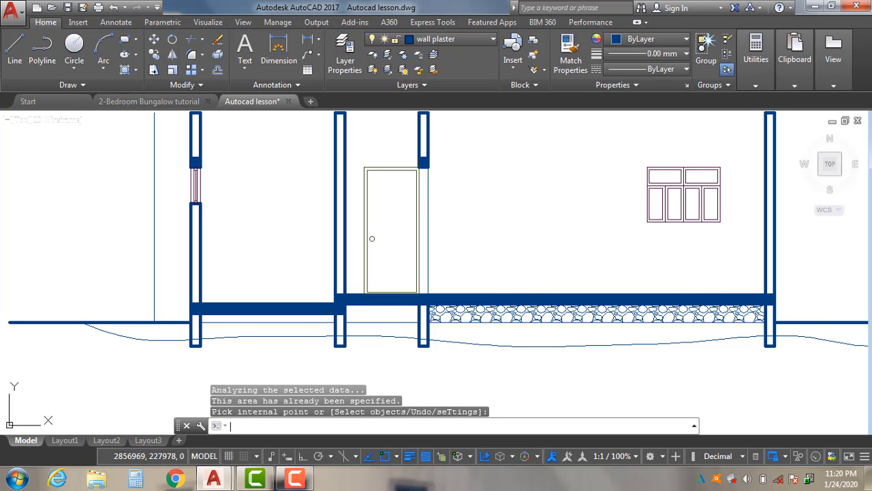
# Fill the strips beneath the slab in the door bay and the leftmost bay with the same GRAVEL hatch, as separate hatches
pyautogui.press('Return')
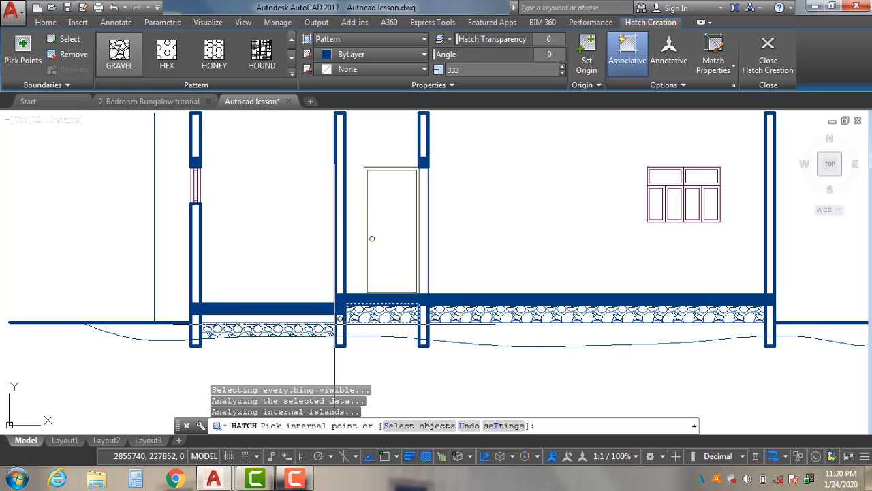
pyautogui.press('Return')
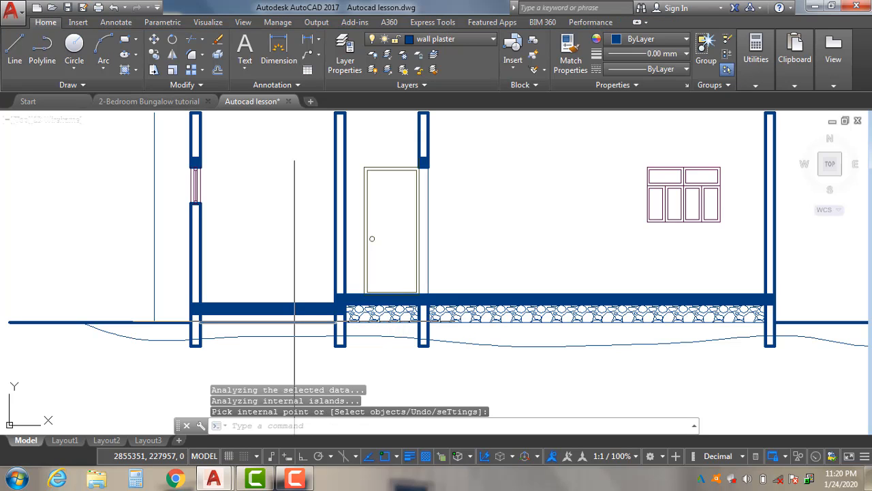
pyautogui.write('h')
pyautogui.press('Return')
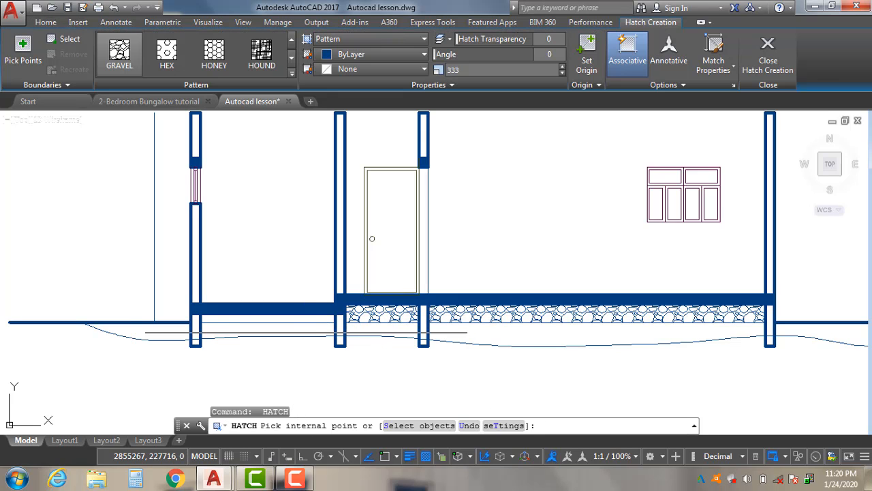
pyautogui.click(306, 317)
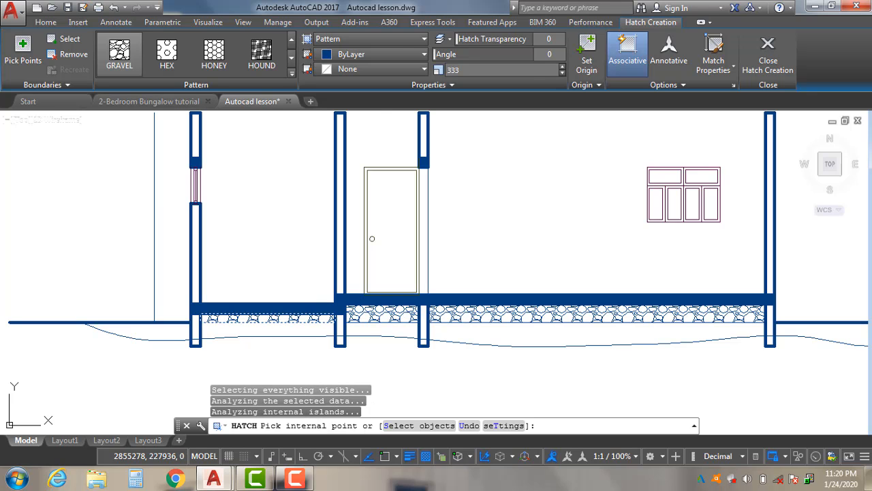
pyautogui.press('Return')
pyautogui.scroll(-4, 386, 288)
pyautogui.scroll(3, 506, 308)
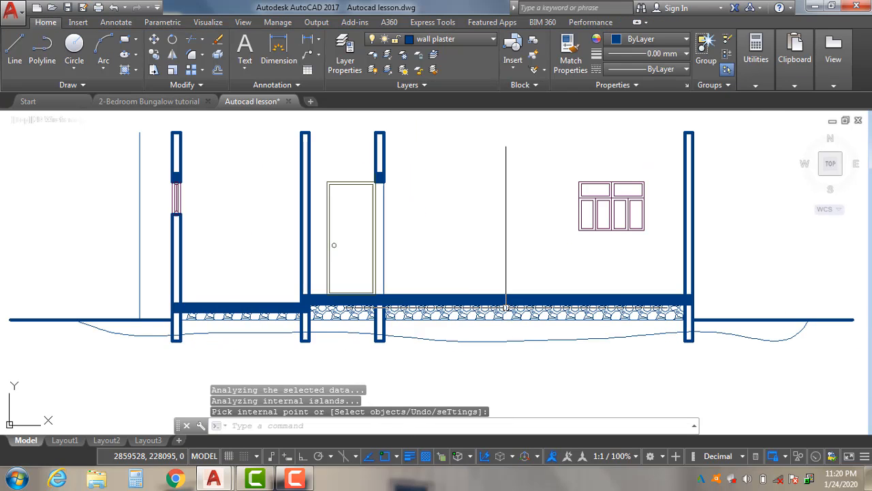
pyautogui.scroll(-1, 405, 327)
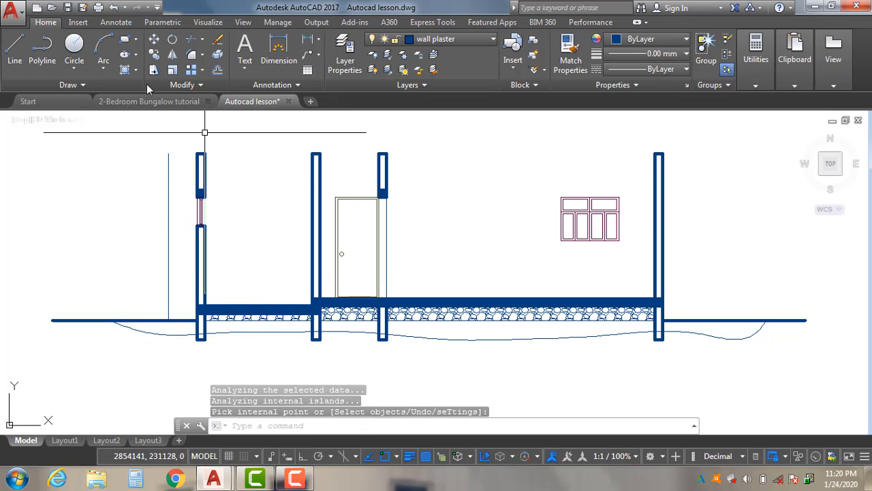
# Start an EARTH pattern hatch at scale 333 in the area between the left outer ground line and the spline
pyautogui.click(136, 70)
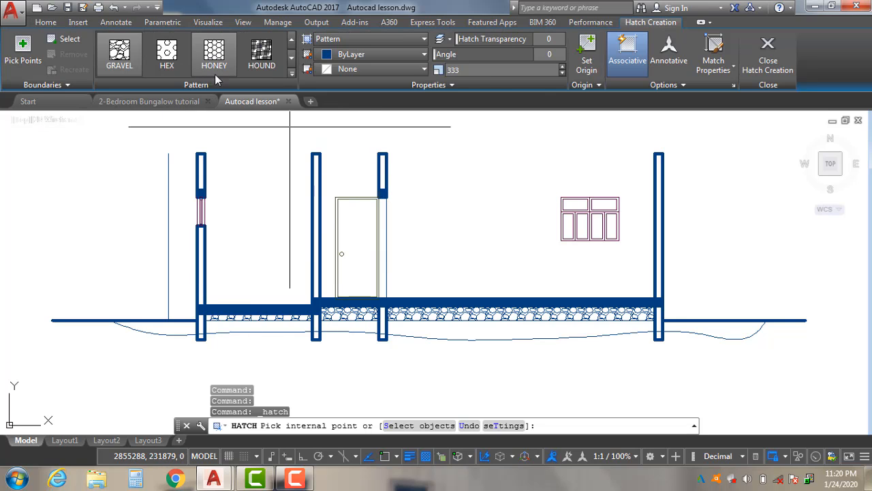
pyautogui.click(292, 60)
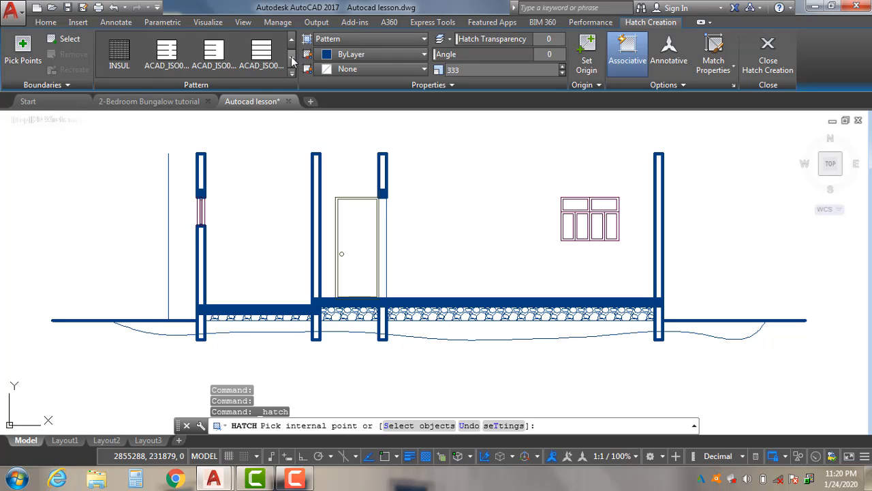
pyautogui.click(291, 42)
pyautogui.click(292, 42)
pyautogui.click(291, 42)
pyautogui.click(292, 42)
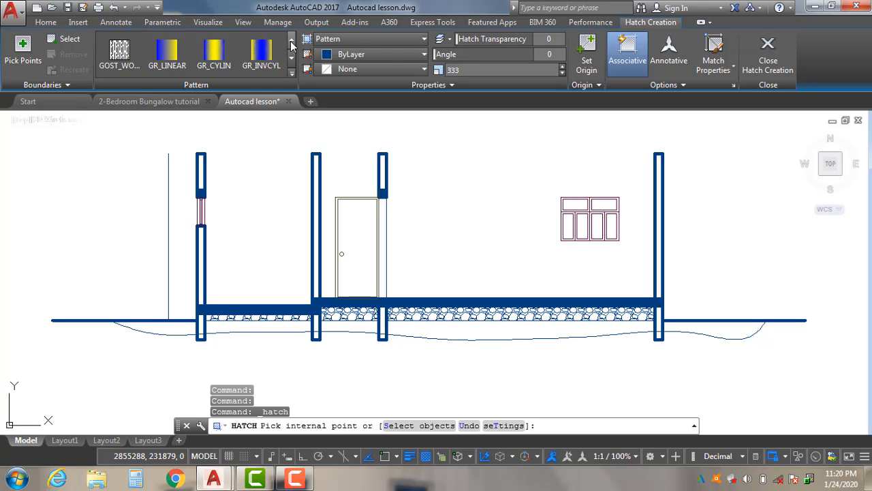
pyautogui.click(291, 42)
pyautogui.click(260, 55)
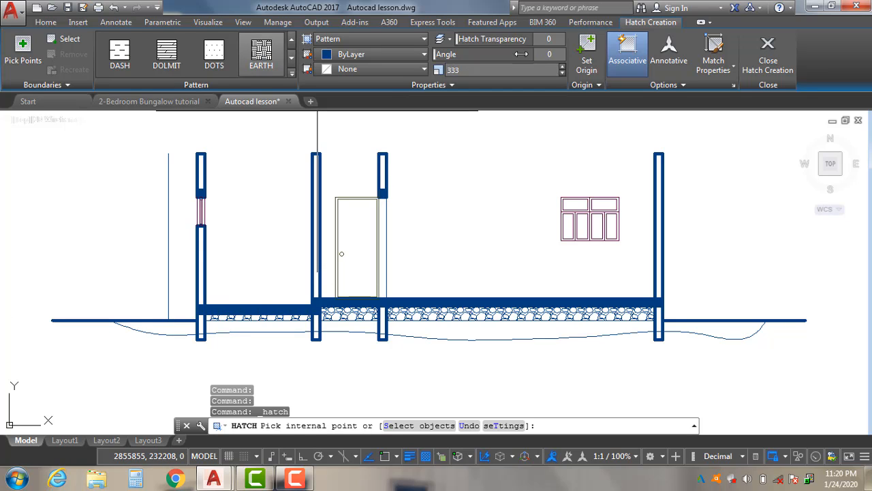
pyautogui.click(151, 330)
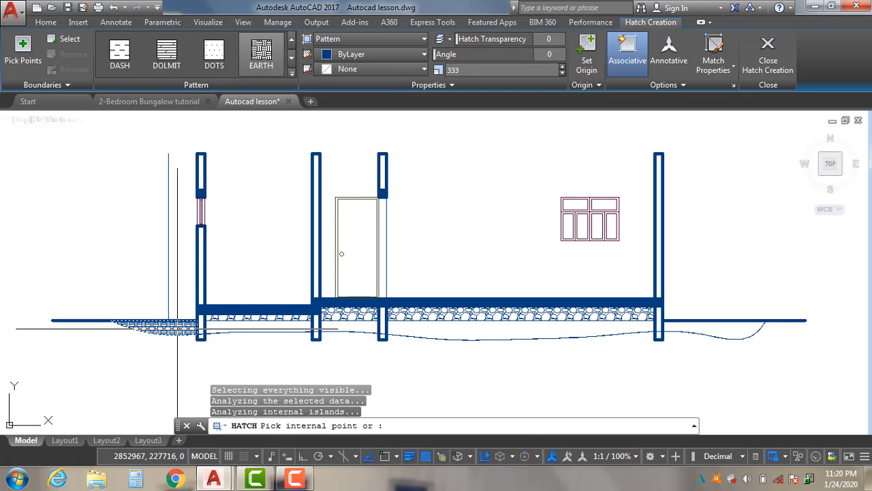
# Set the EARTH hatch's angle to 315 and complete the hatch left of the outer wall
pyautogui.scroll(2, 152, 331)
pyautogui.scroll(1, 175, 327)
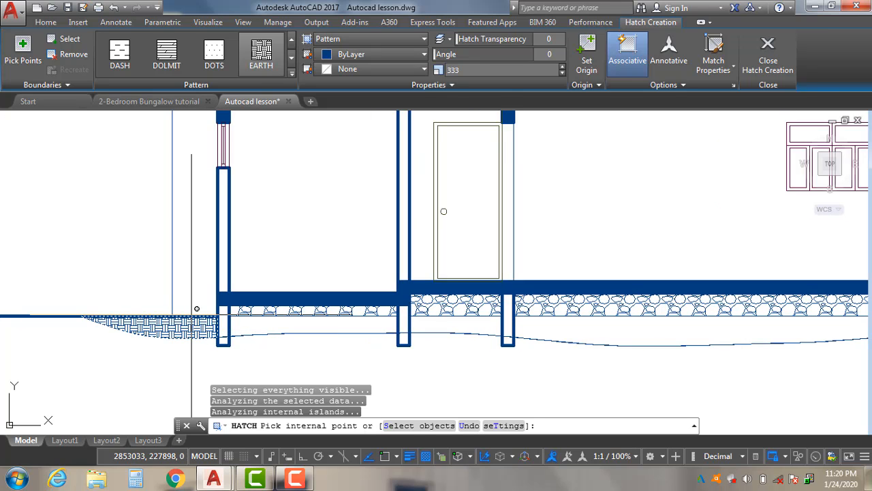
pyautogui.scroll(-2, 195, 312)
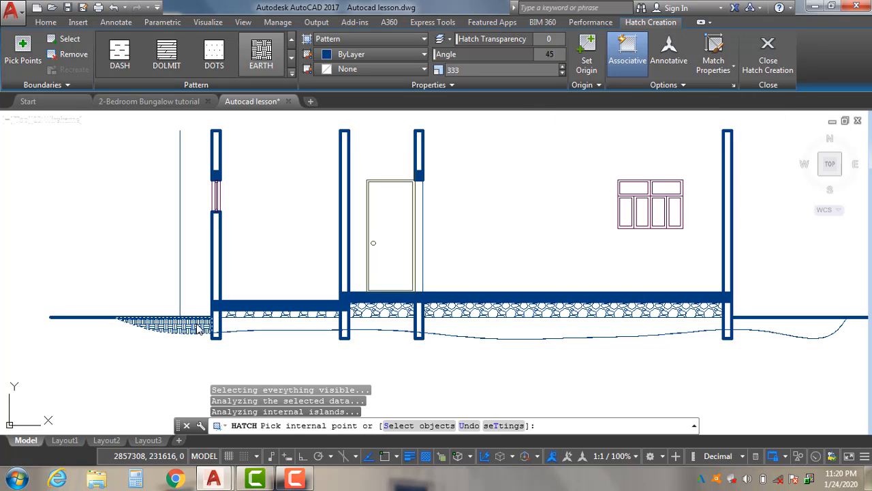
pyautogui.press('Return')
# Hatch the three areas between the foundation walls, from the ground line down to the spline, with EARTH at angle 315 and scale 333
pyautogui.scroll(1, 222, 334)
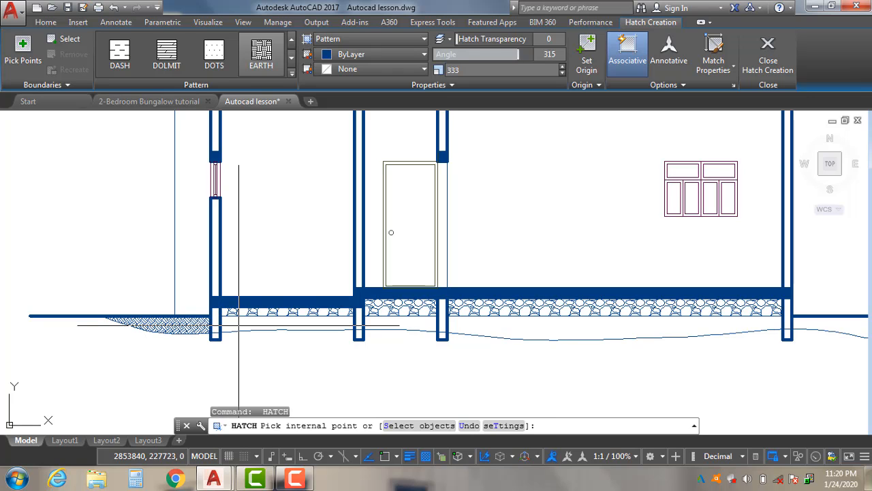
pyautogui.press('Return')
pyautogui.click(303, 326)
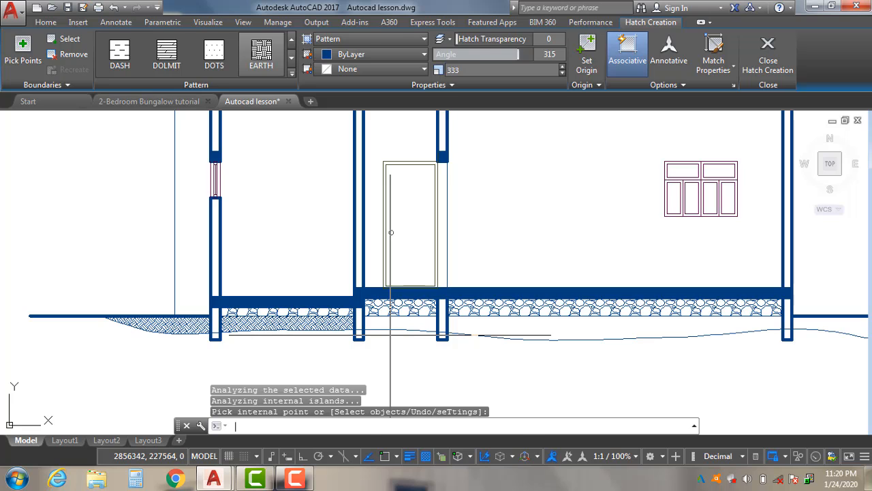
pyautogui.click(415, 320)
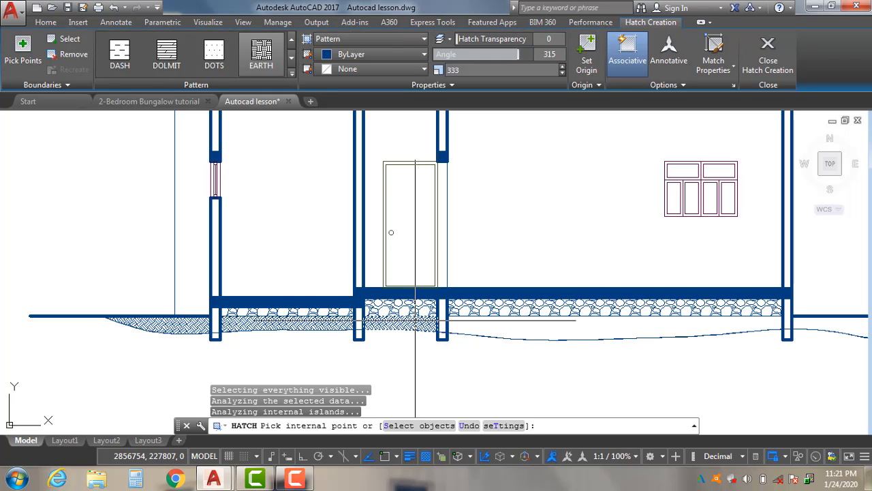
pyautogui.press('Return')
pyautogui.press('Return')
pyautogui.click(610, 326)
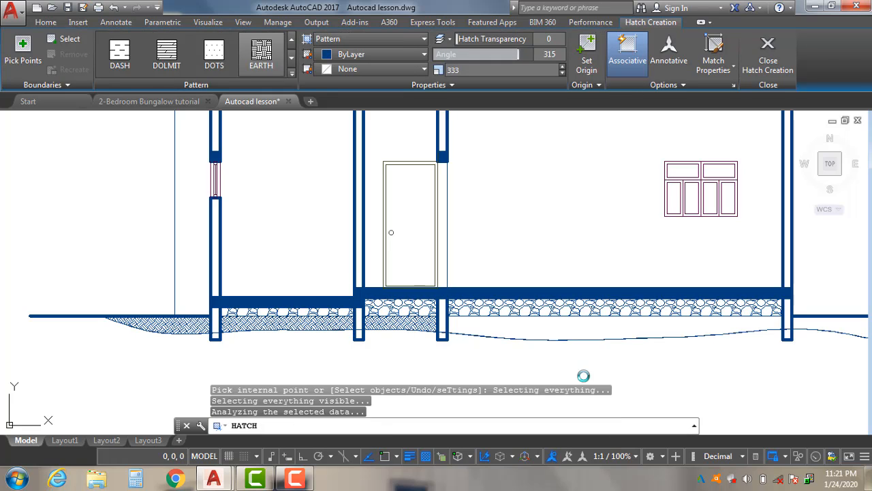
pyautogui.press('Return')
pyautogui.press('Return')
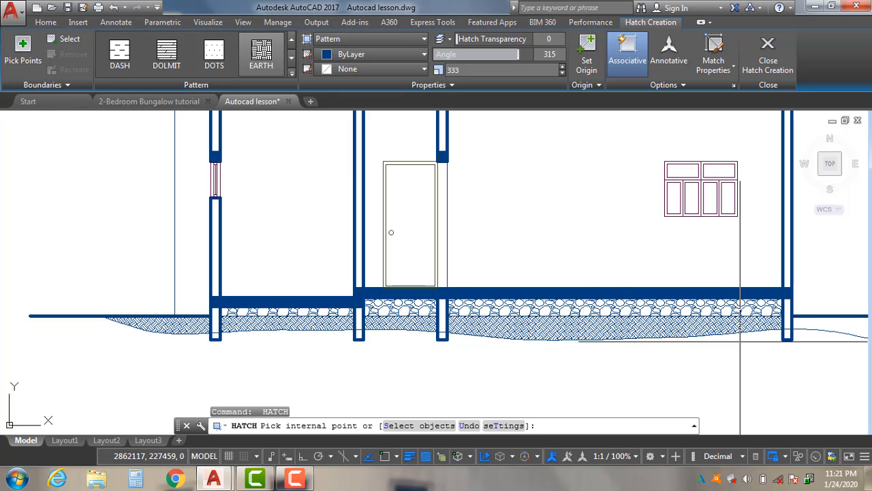
# Try to hatch the area between the right outer ground line and the spline with EARTH at angle 315 and scale 333
pyautogui.scroll(-2, 514, 310)
pyautogui.click(745, 323)
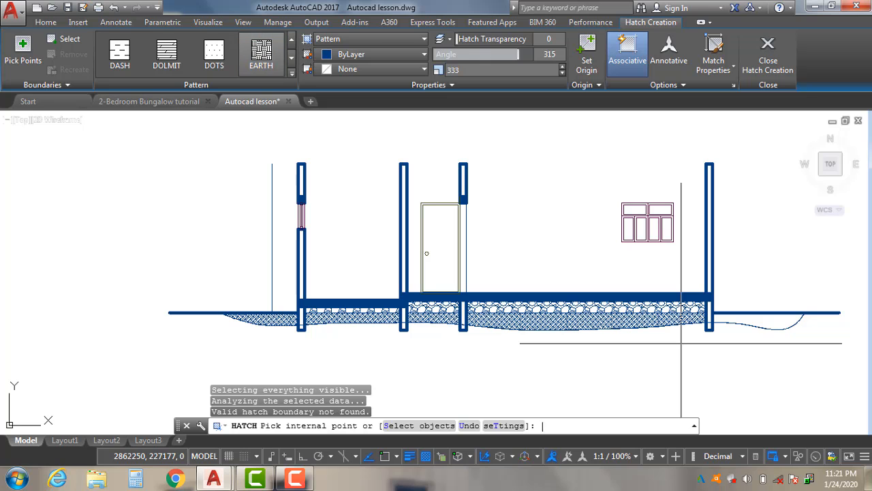
pyautogui.press('Return')
pyautogui.scroll(3, 797, 318)
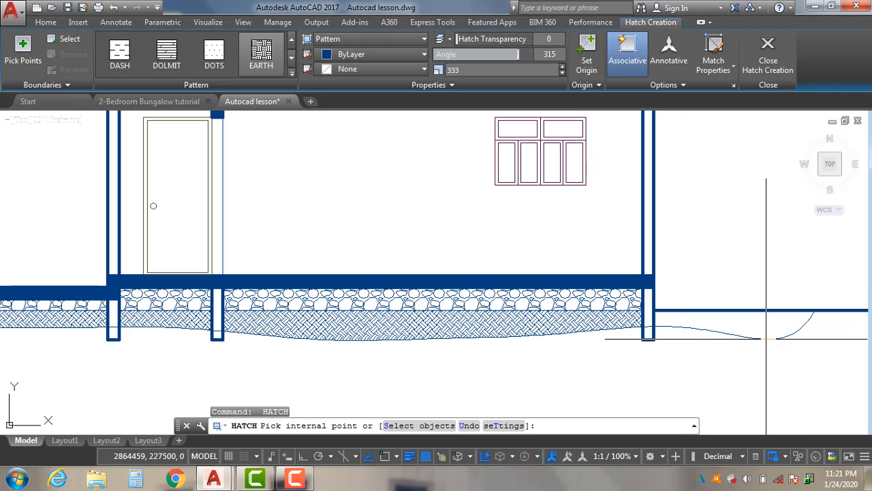
pyautogui.click(754, 331)
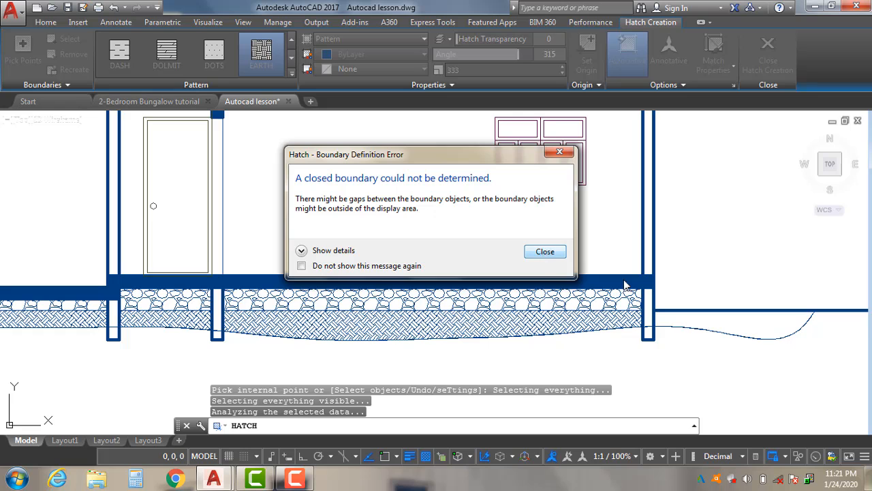
pyautogui.press('Return')
pyautogui.scroll(1, 742, 321)
pyautogui.press('Escape')
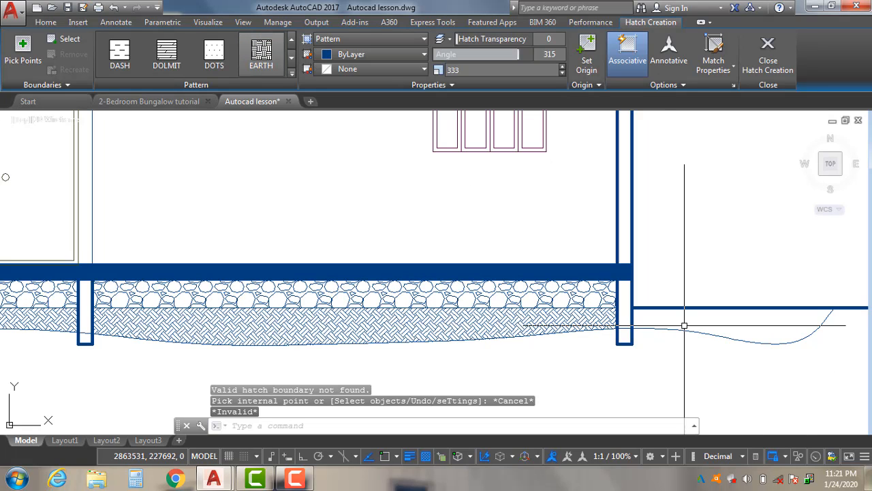
# Stretch the right end of the ground-profile spline further outward to meet the right outer ground line
pyautogui.scroll(-3, 409, 322)
pyautogui.scroll(4, 658, 321)
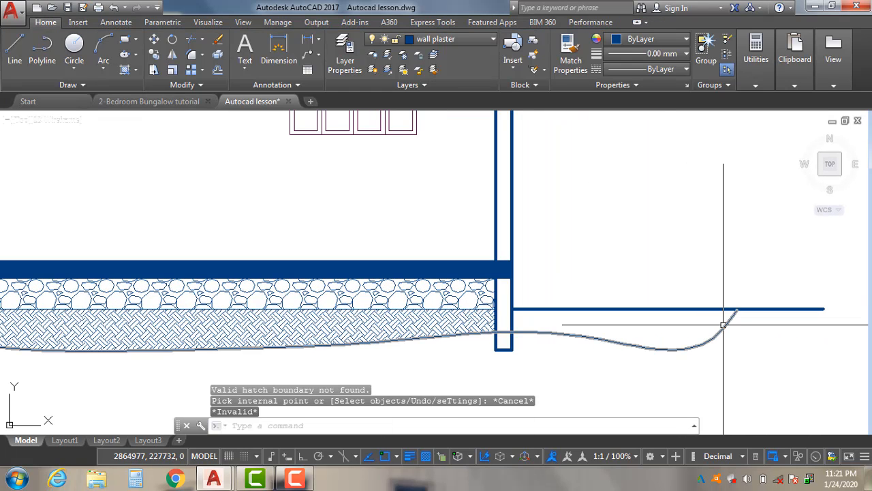
pyautogui.click(723, 324)
pyautogui.click(737, 310)
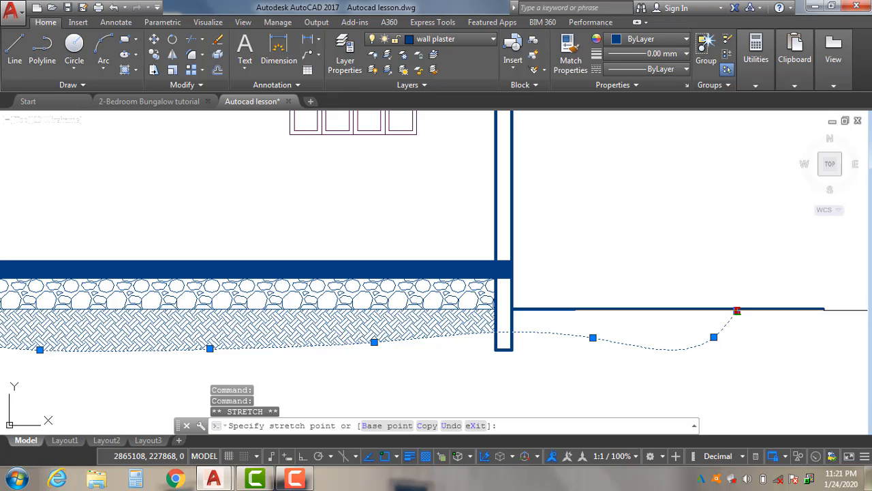
pyautogui.click(756, 308)
pyautogui.press('Escape')
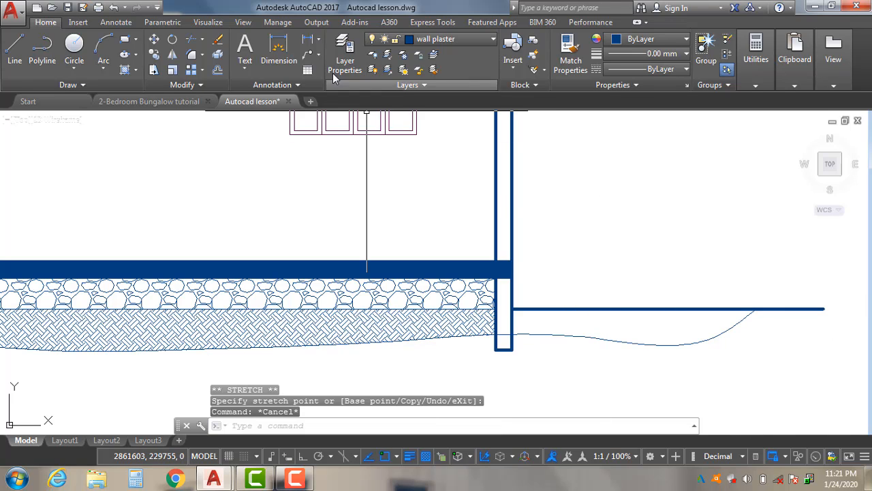
# Hatch the area between the right outer ground line and the spline with EARTH at angle 315 and scale 333
pyautogui.click(135, 70)
pyautogui.click(147, 96)
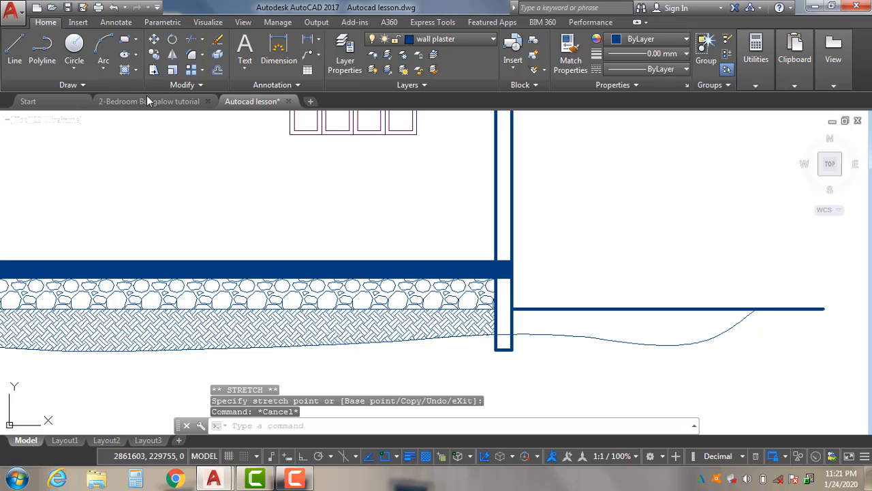
pyautogui.click(658, 335)
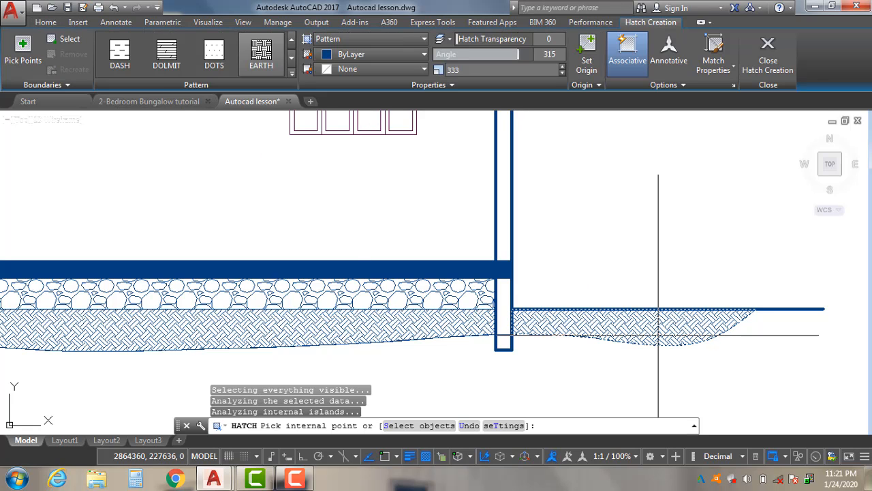
pyautogui.scroll(-1, 658, 335)
pyautogui.press('Return')
pyautogui.scroll(-6, 542, 332)
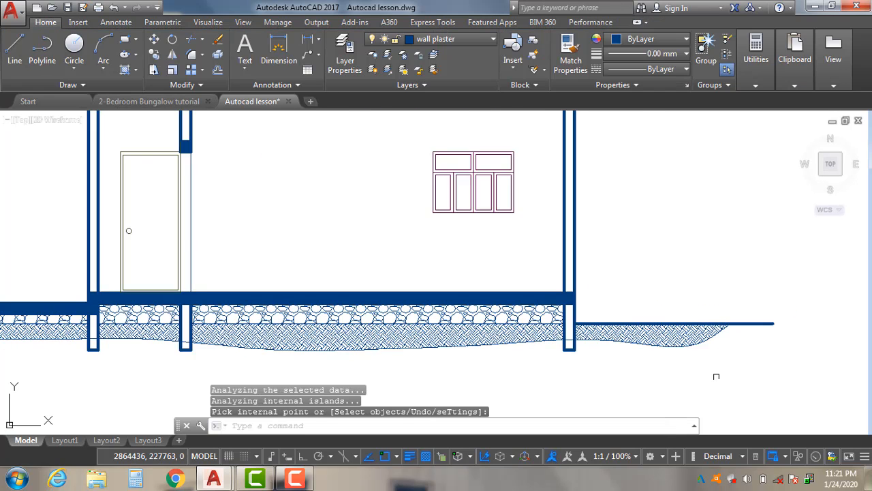
# Make the roof layer current
pyautogui.scroll(-4, 403, 300)
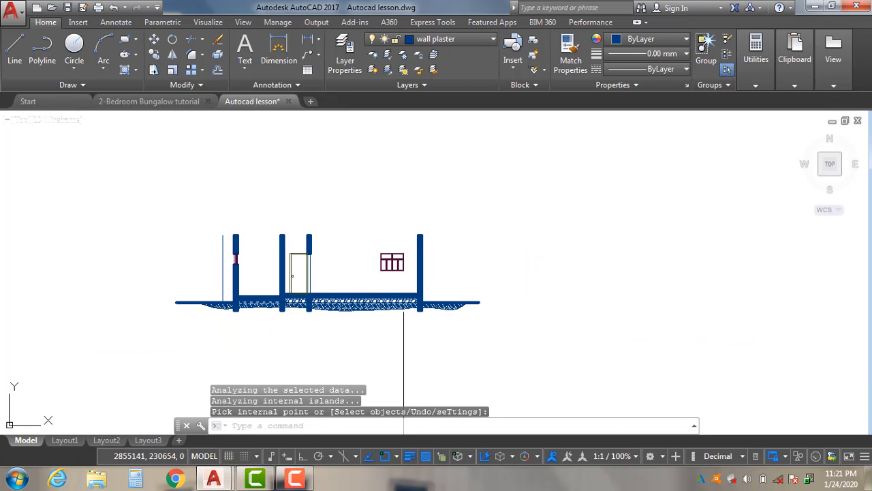
pyautogui.scroll(3, 264, 292)
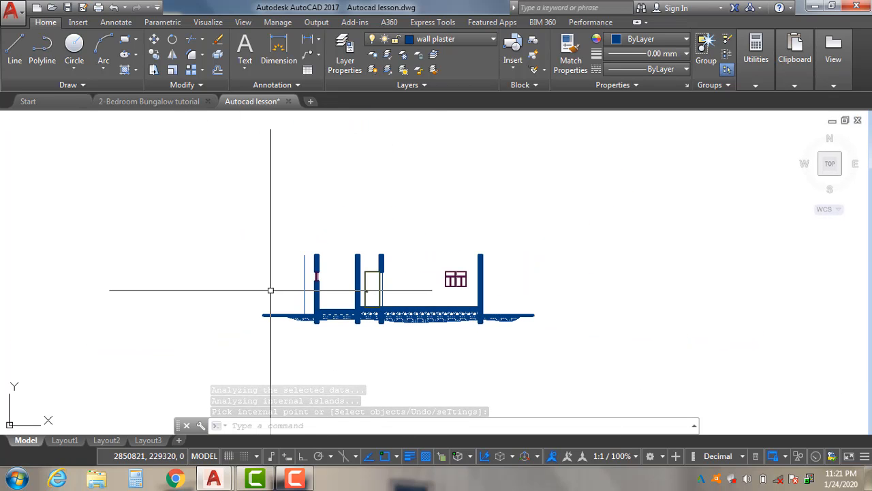
pyautogui.scroll(3, 388, 298)
pyautogui.scroll(1, 501, 296)
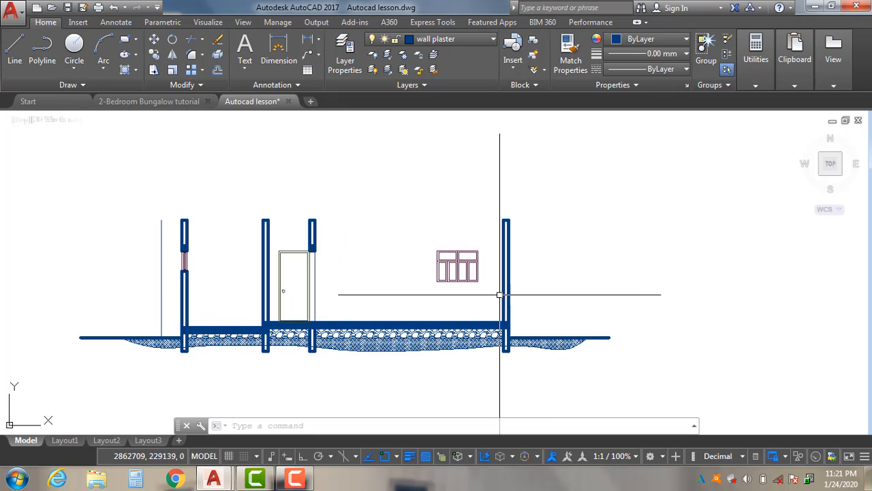
pyautogui.click(494, 41)
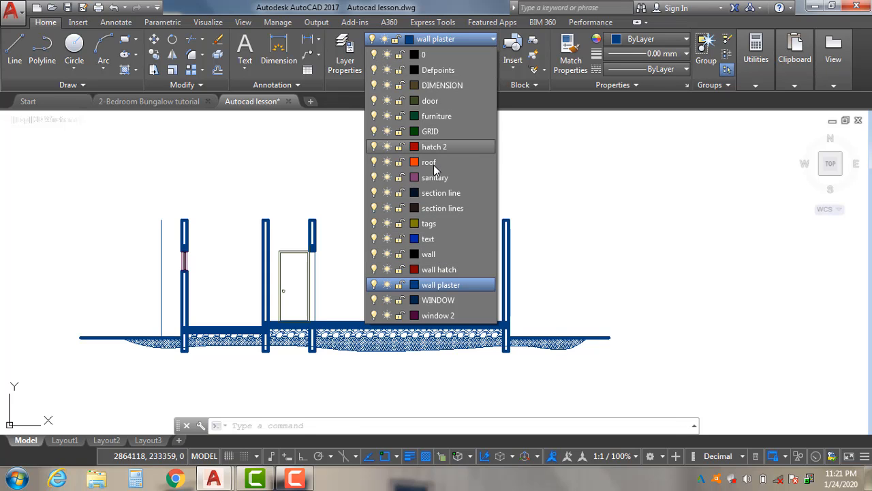
pyautogui.click(433, 163)
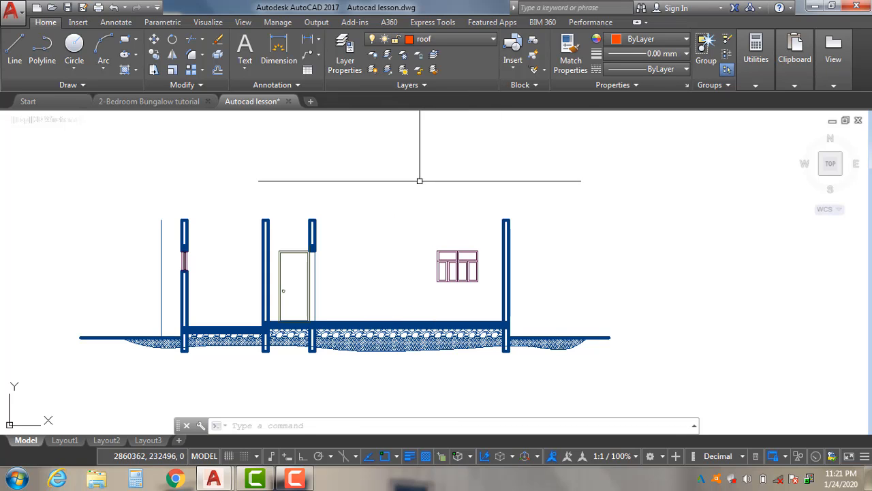
# Examine the roof plan and where it lies relative to the section beneath the floor plan
pyautogui.scroll(-2, 336, 324)
pyautogui.scroll(-1, 336, 324)
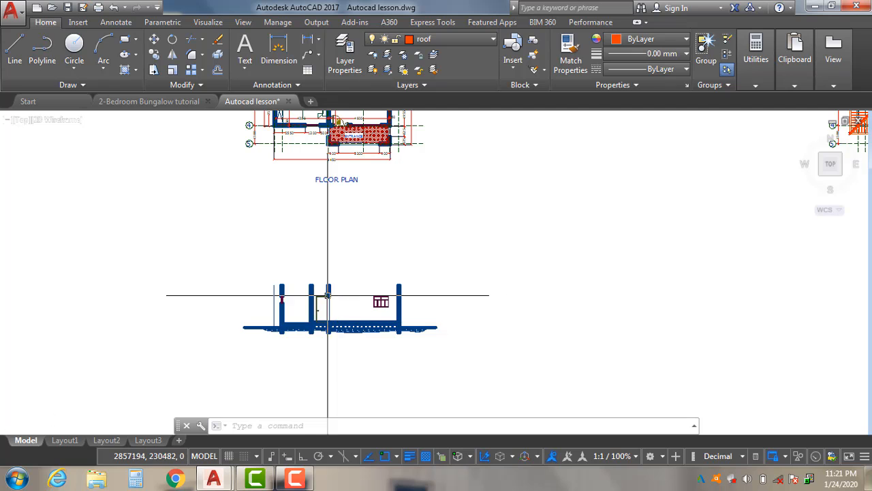
pyautogui.scroll(-2, 328, 295)
pyautogui.scroll(3, 350, 273)
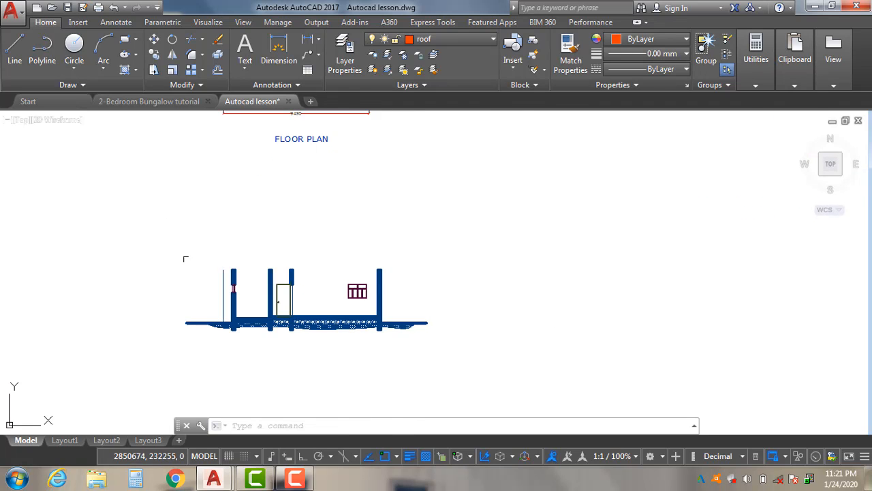
pyautogui.scroll(-3, 239, 351)
pyautogui.scroll(2, 704, 269)
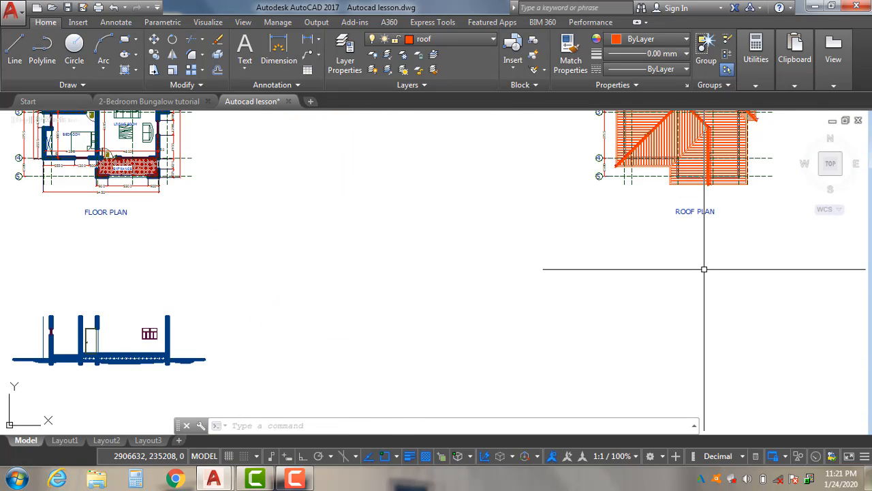
pyautogui.scroll(1, 704, 269)
pyautogui.scroll(2, 656, 135)
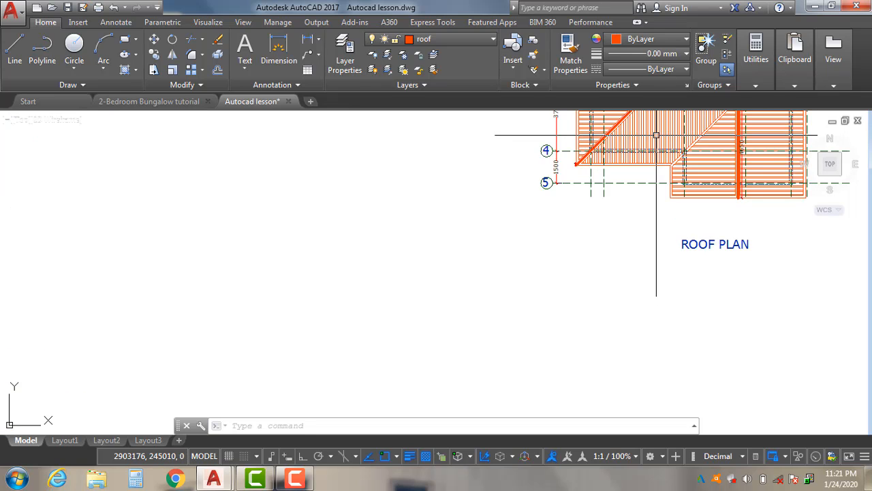
pyautogui.scroll(-3, 529, 168)
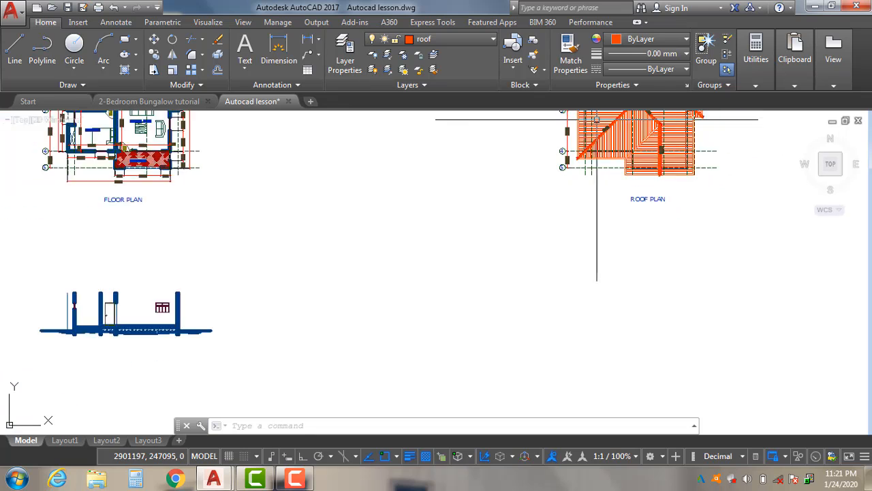
pyautogui.click(15, 55)
pyautogui.press('Escape')
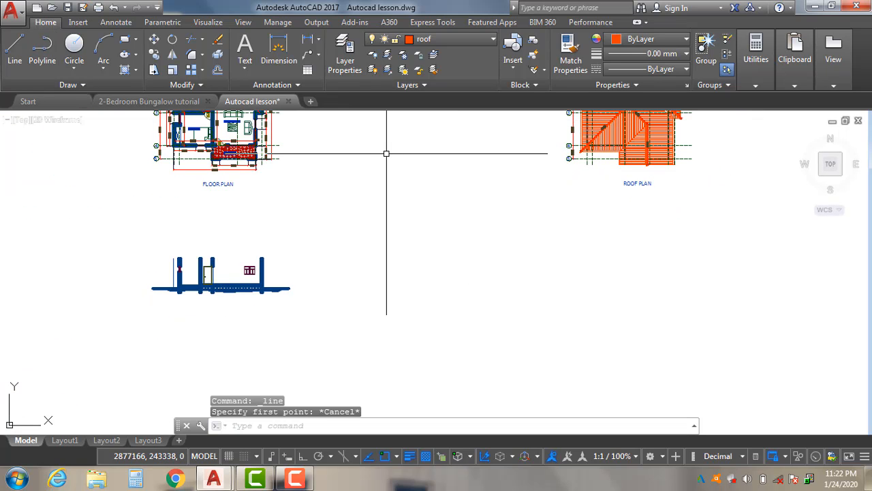
# Draw a vertical construction line through the outer face of the roof plan's dashed left wall
pyautogui.write('xl')
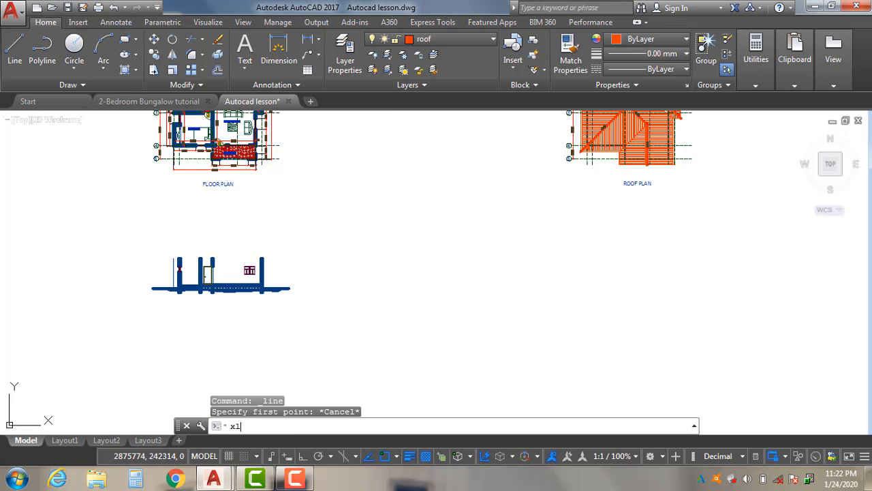
pyautogui.press('Return')
pyautogui.write('v')
pyautogui.press('Return')
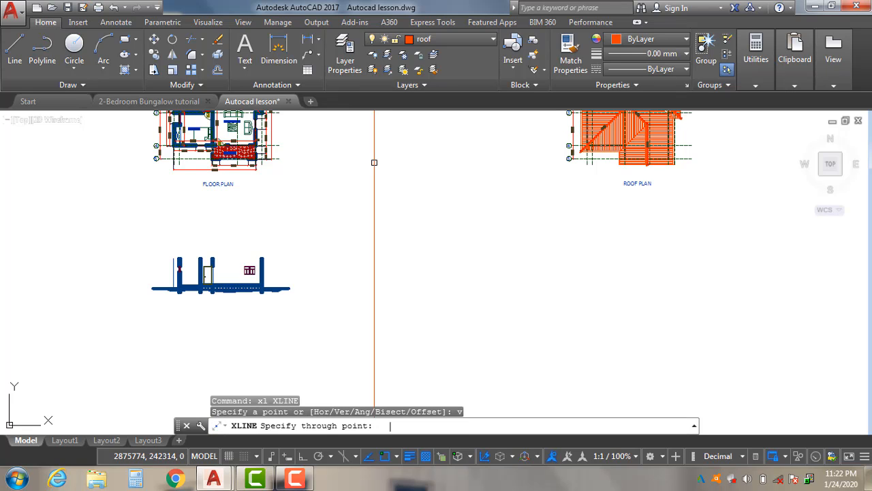
pyautogui.scroll(8, 573, 143)
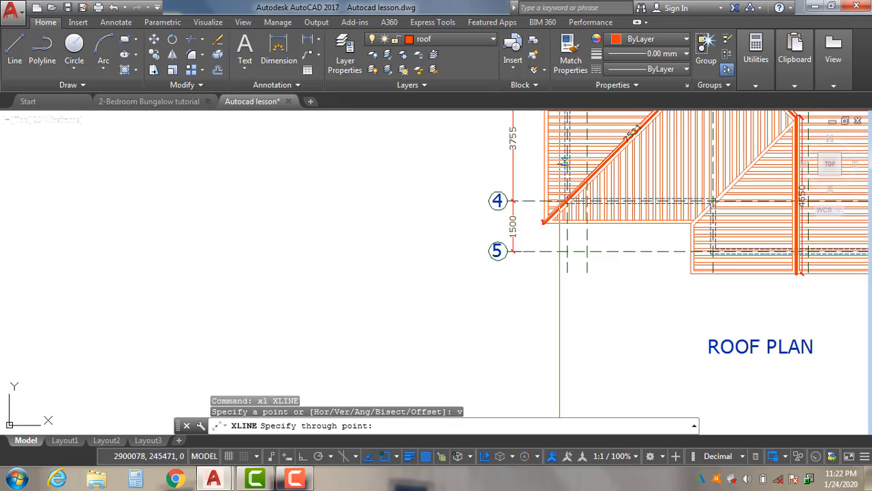
pyautogui.scroll(3, 579, 186)
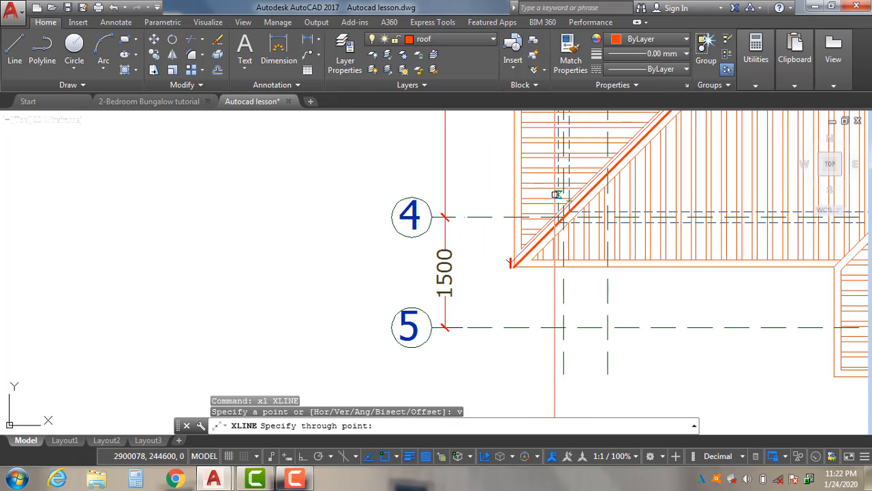
pyautogui.click(558, 192)
pyautogui.scroll(-6, 436, 117)
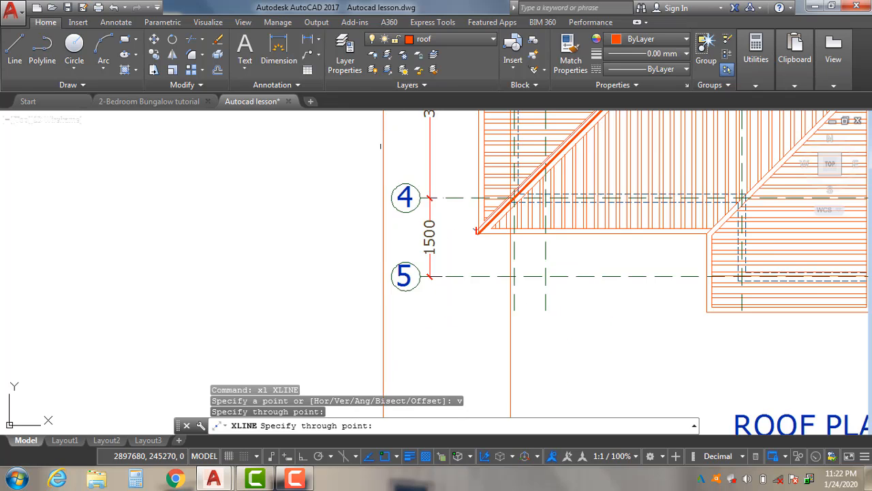
pyautogui.scroll(-4, 518, 130)
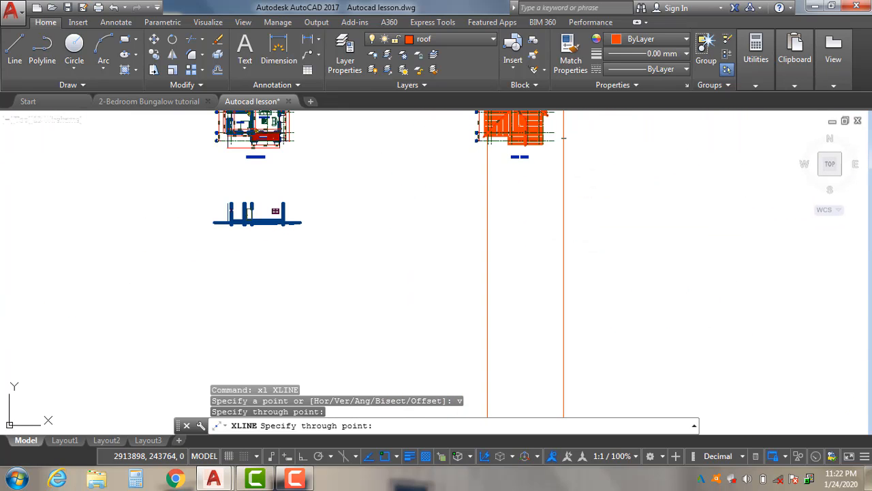
pyautogui.press('Escape')
# Move the whole section beneath the roof plan, placing the upper outer corner of its leftmost wall on the vertical construction line
pyautogui.scroll(4, 293, 194)
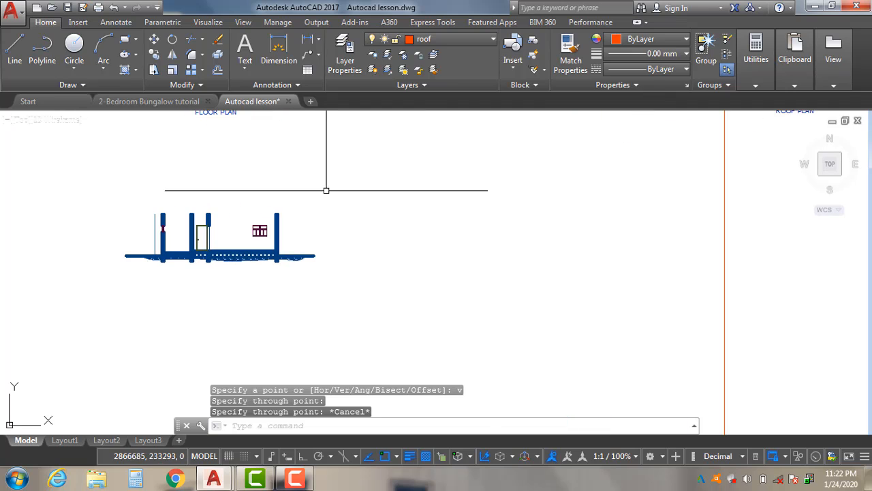
pyautogui.click(352, 184)
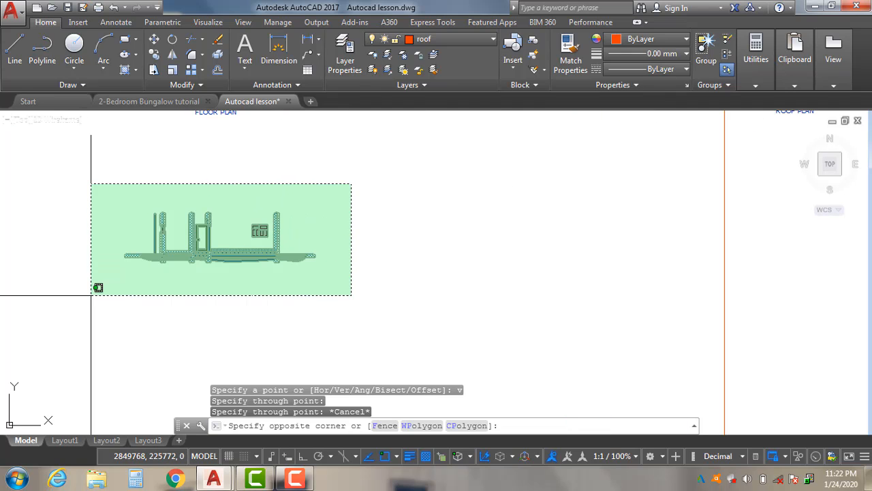
pyautogui.click(78, 306)
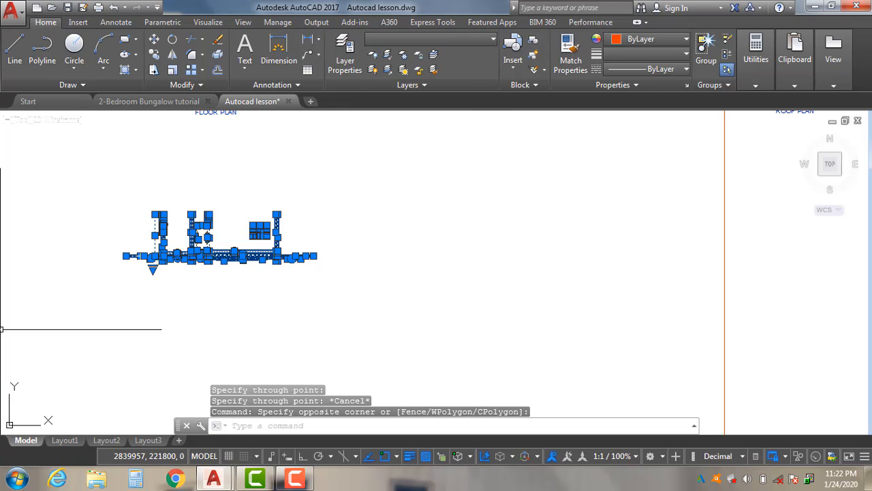
pyautogui.write('m')
pyautogui.press('Return')
pyautogui.scroll(5, 214, 189)
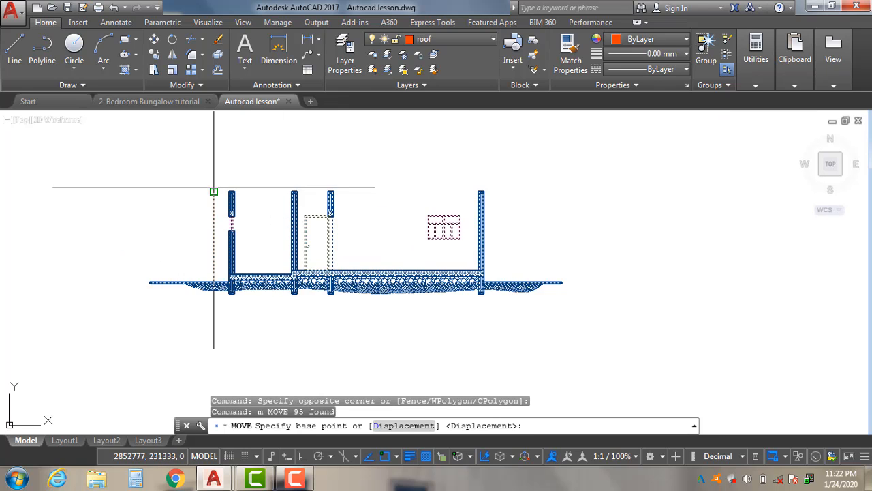
pyautogui.click(241, 197)
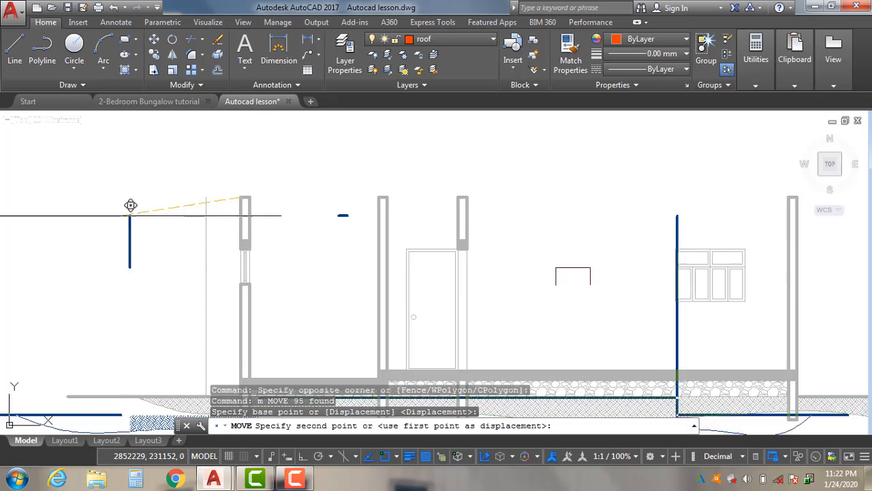
pyautogui.scroll(-6, 129, 202)
pyautogui.scroll(-3, 2, 249)
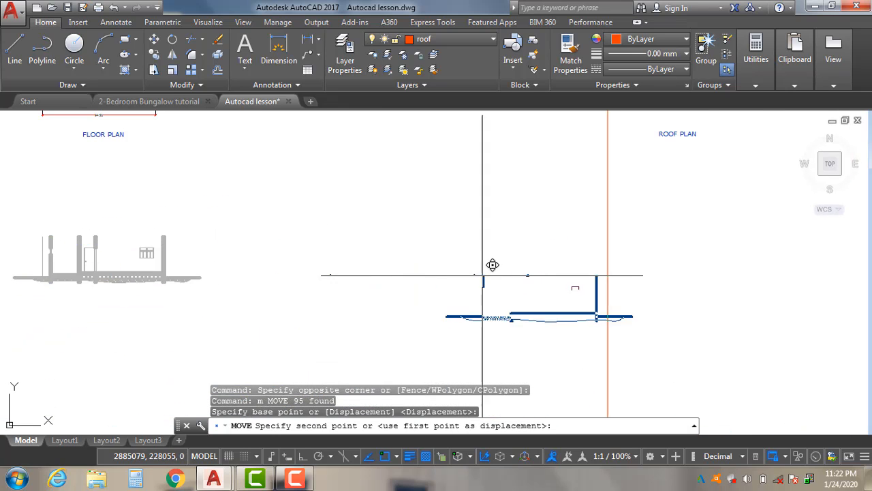
pyautogui.scroll(-1, 533, 280)
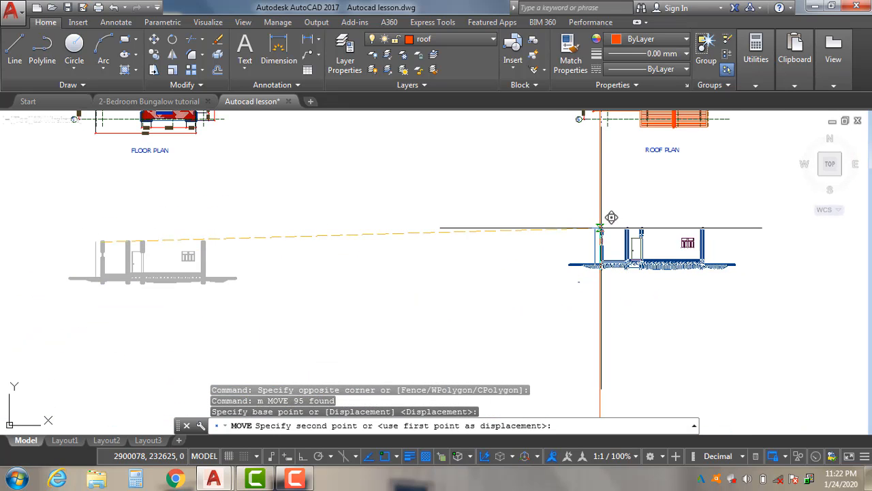
pyautogui.click(600, 227)
pyautogui.scroll(4, 565, 246)
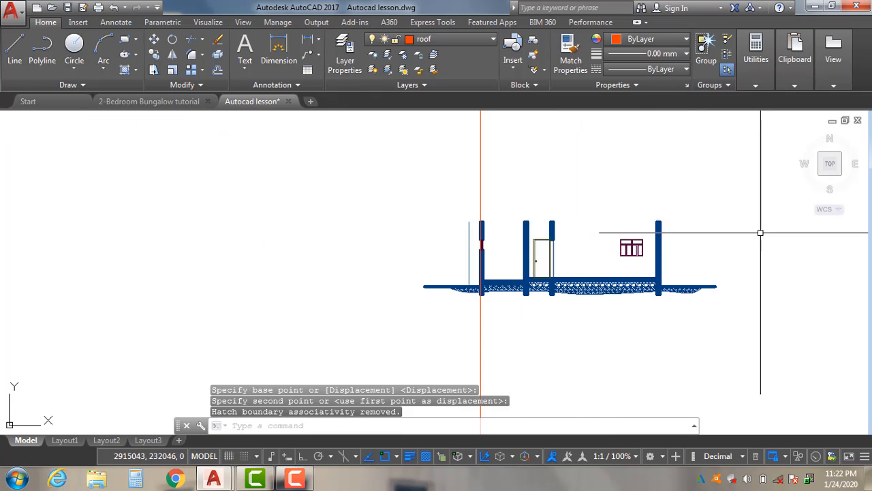
# Draw a horizontal roof-layer line along the section's wall tops, from the thin vertical line's upper end to beyond the rightmost wall
pyautogui.scroll(-2, 541, 335)
pyautogui.scroll(4, 607, 273)
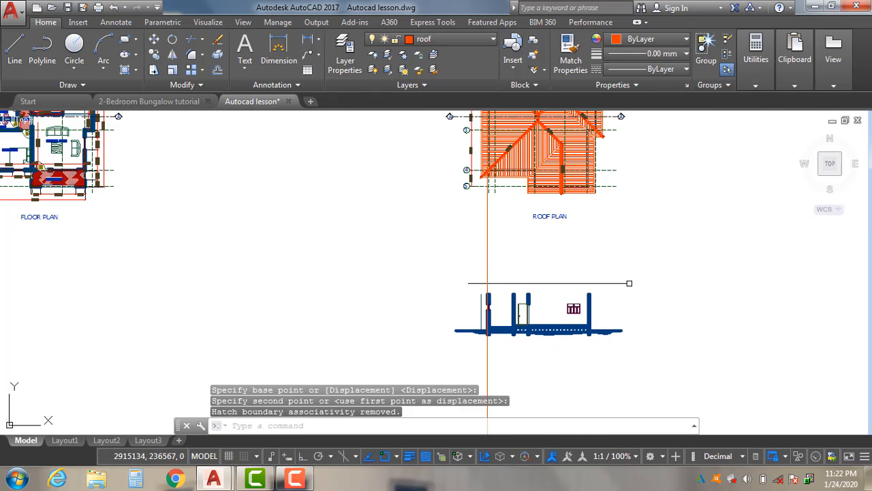
pyautogui.scroll(-3, 352, 365)
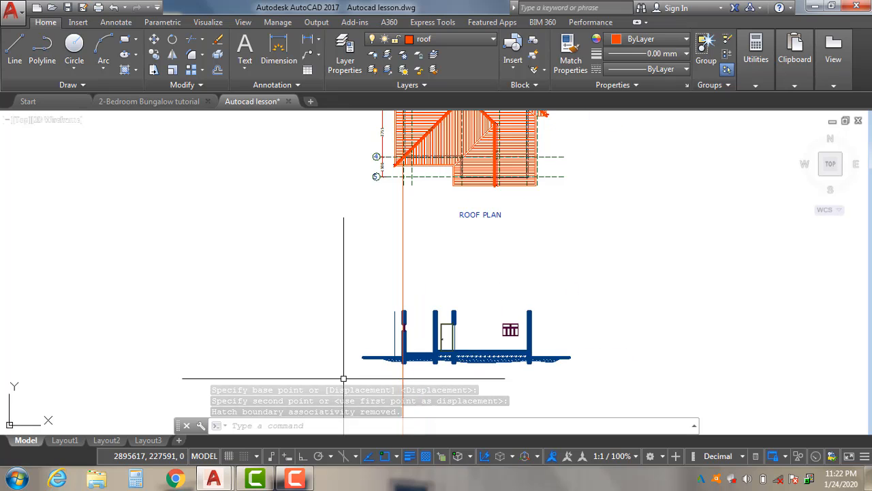
pyautogui.scroll(2, 385, 347)
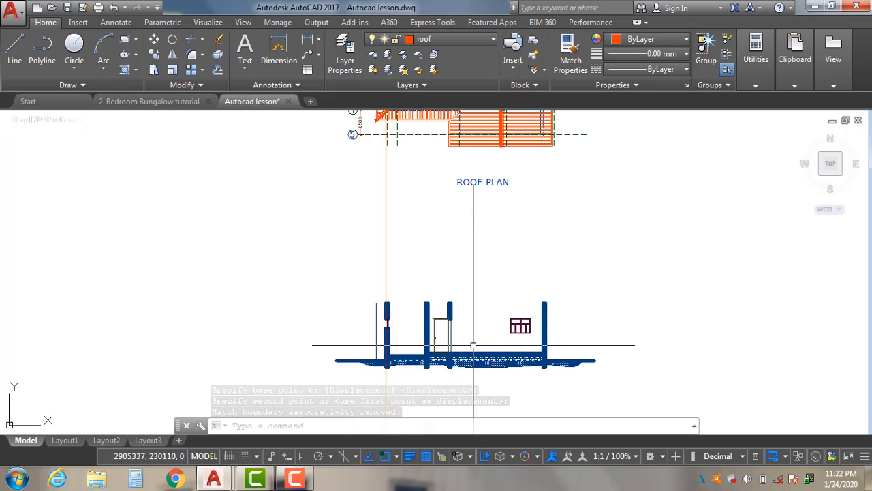
pyautogui.click(13, 51)
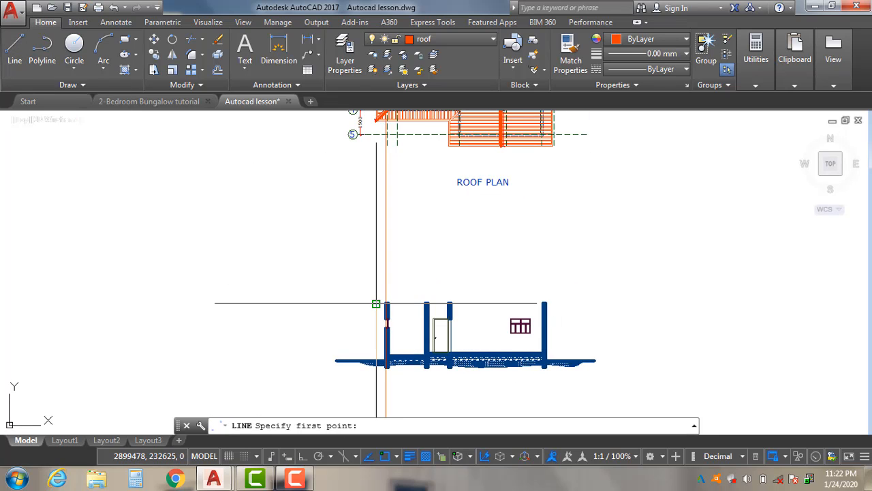
pyautogui.click(375, 303)
pyautogui.press('F8')
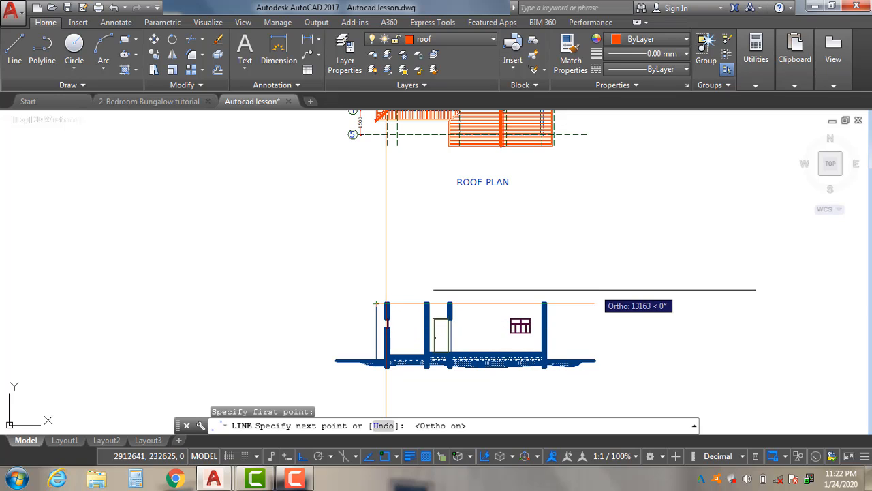
pyautogui.click(588, 306)
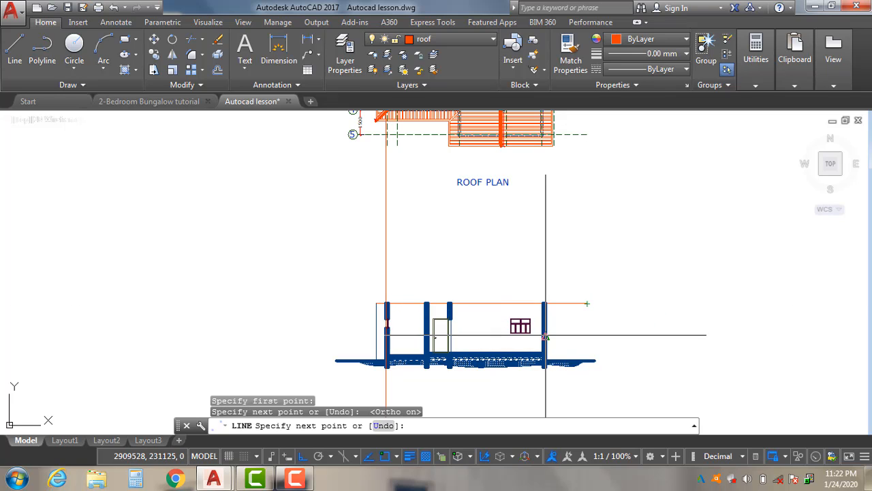
pyautogui.press('Return')
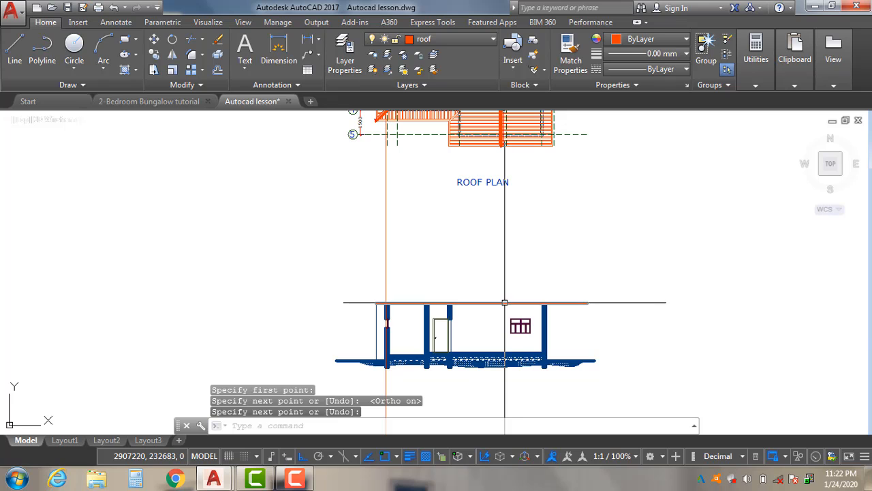
# Stretch the left end of the horizontal wall-top line outward, past the thin vertical line beside the section
pyautogui.click(504, 302)
pyautogui.click(377, 303)
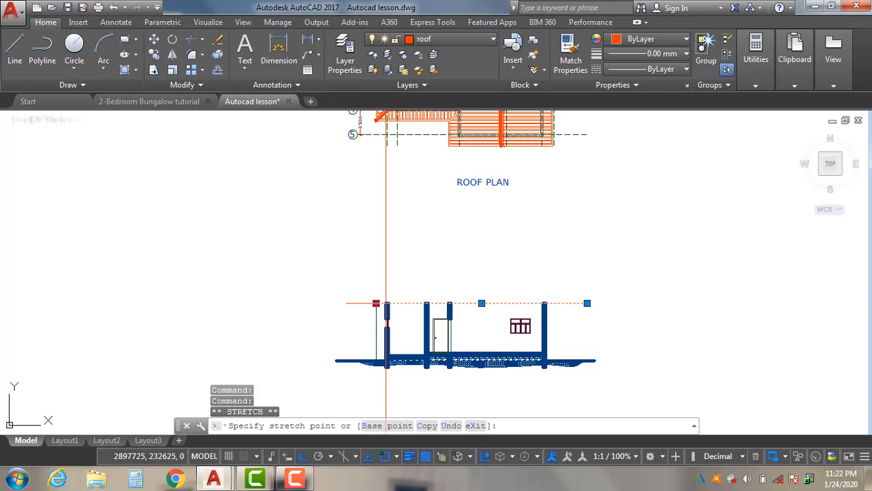
pyautogui.click(337, 312)
pyautogui.scroll(-3, 335, 313)
pyautogui.press('Escape')
# Offset the horizontal wall-top line 3000 upward to mark the roof height above the section
pyautogui.scroll(4, 460, 296)
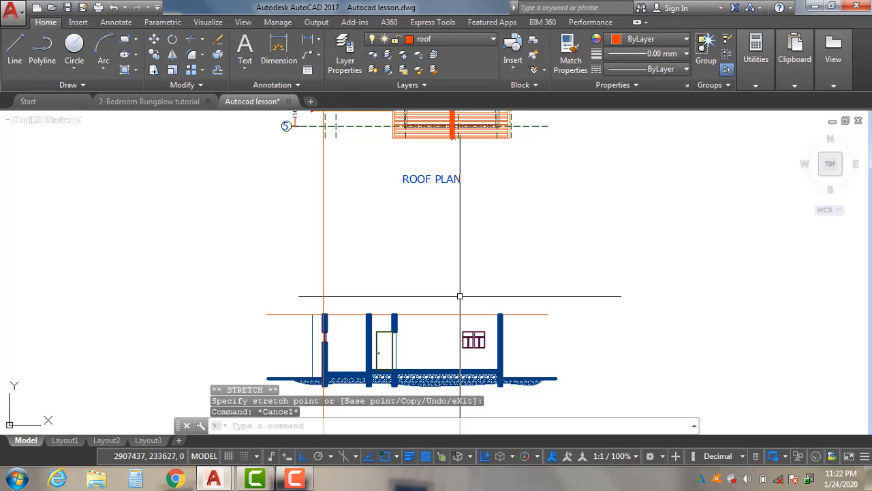
pyautogui.write('o')
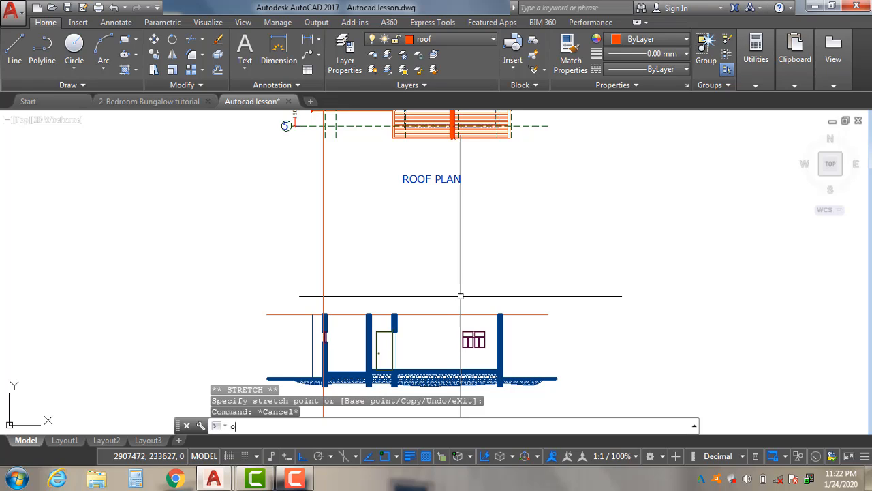
pyautogui.press('Return')
pyautogui.write('3000')
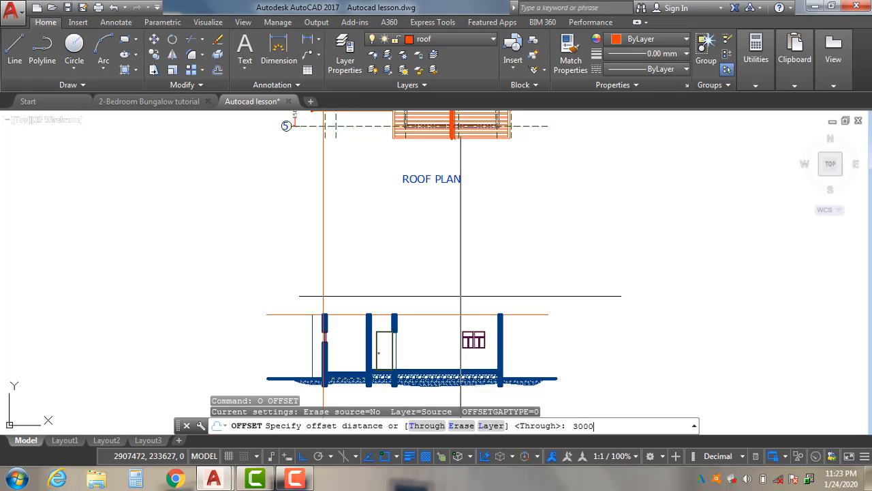
pyautogui.press('Return')
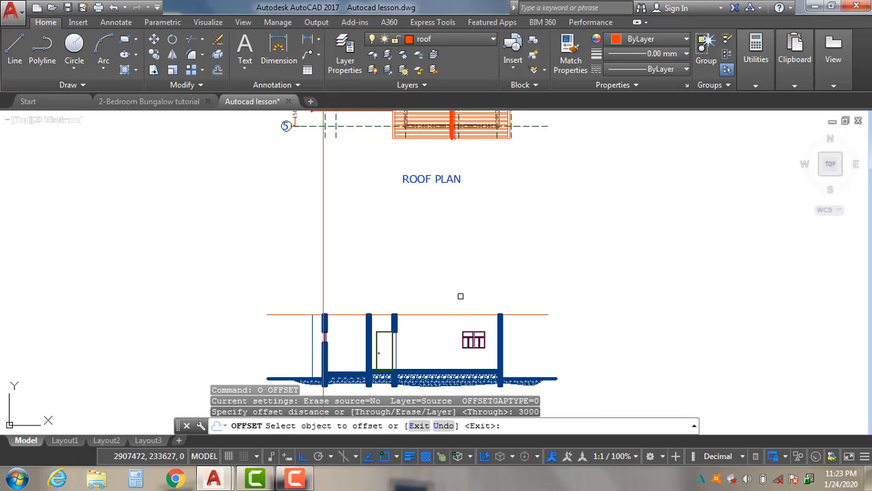
pyautogui.click(445, 313)
pyautogui.click(446, 286)
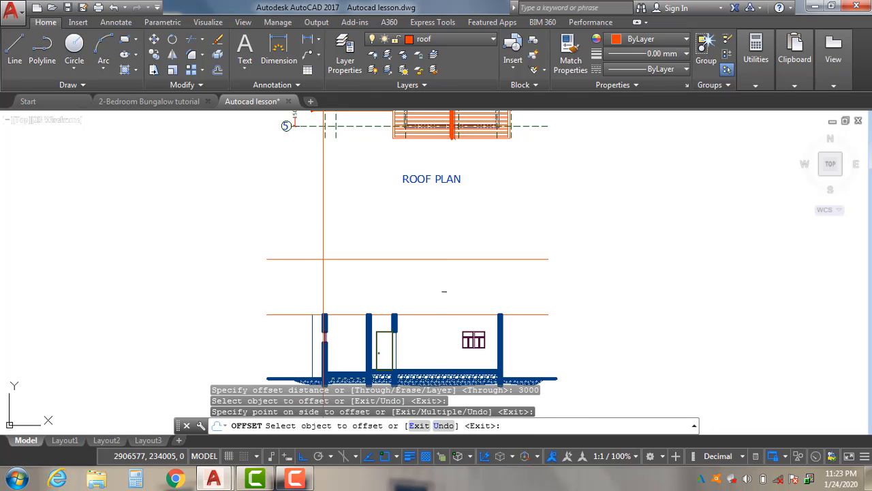
pyautogui.scroll(-2, 436, 300)
pyautogui.press('Return')
# Examine the roof plan's ridges and section line A-A against the section and horizontal guide lines beneath it
pyautogui.scroll(-2, 369, 299)
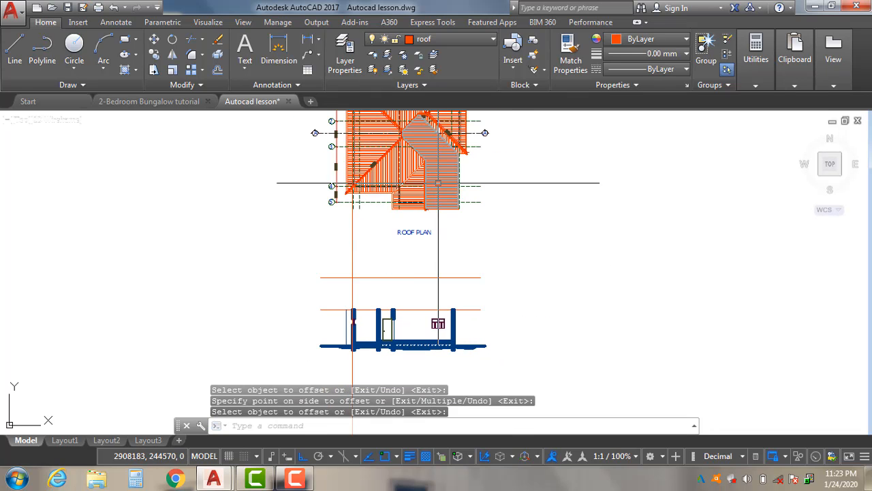
pyautogui.scroll(-2, 414, 229)
pyautogui.scroll(2, 425, 127)
pyautogui.scroll(4, 426, 177)
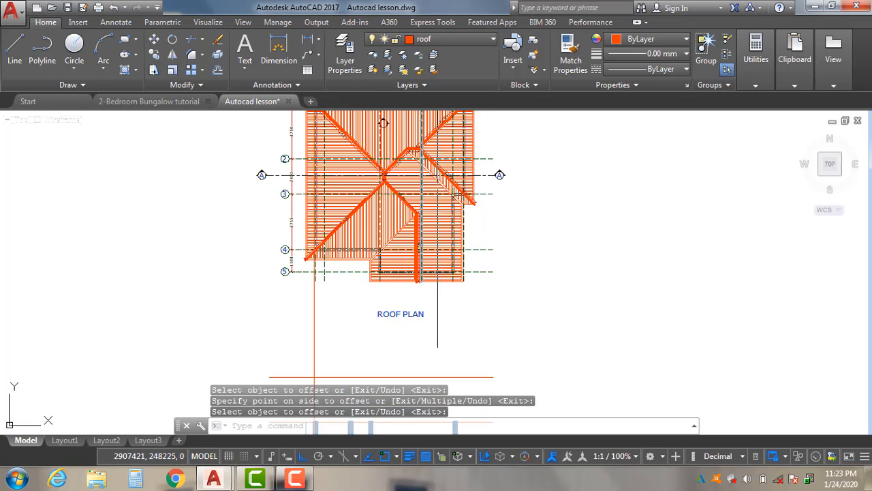
pyautogui.scroll(-3, 468, 136)
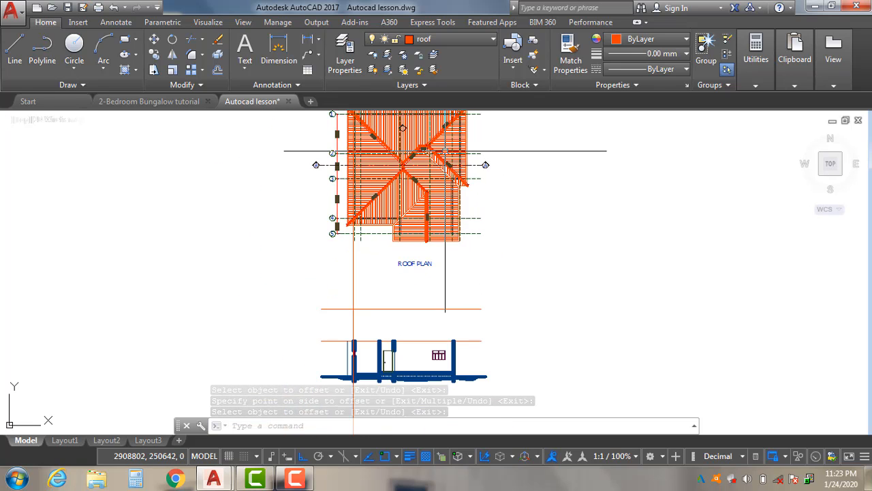
pyautogui.scroll(2, 450, 320)
pyautogui.scroll(2, 366, 380)
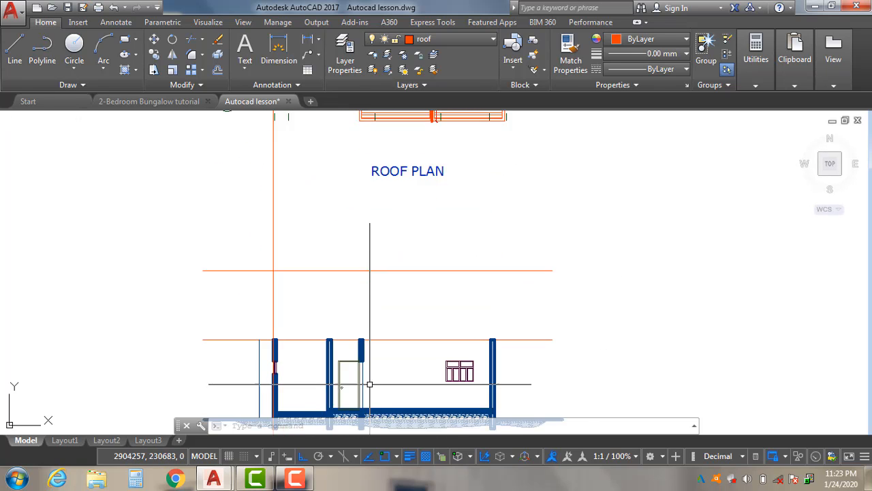
pyautogui.scroll(-1, 441, 274)
pyautogui.scroll(-1, 429, 293)
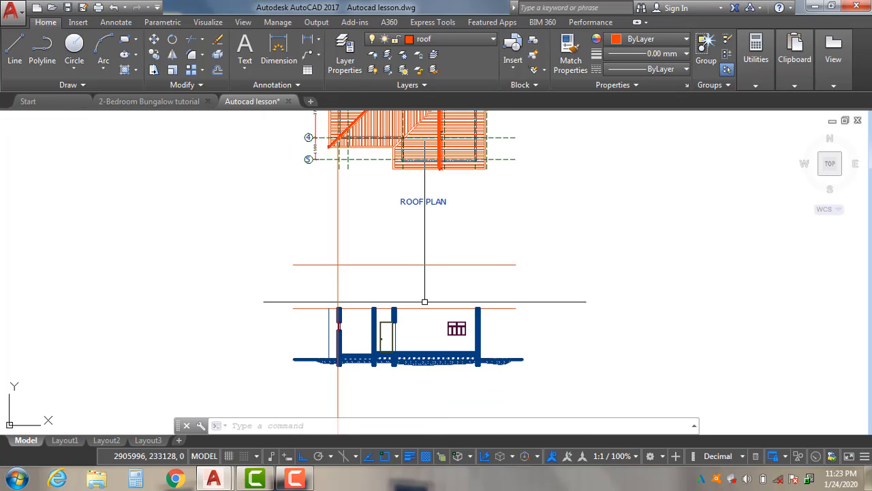
pyautogui.scroll(2, 361, 333)
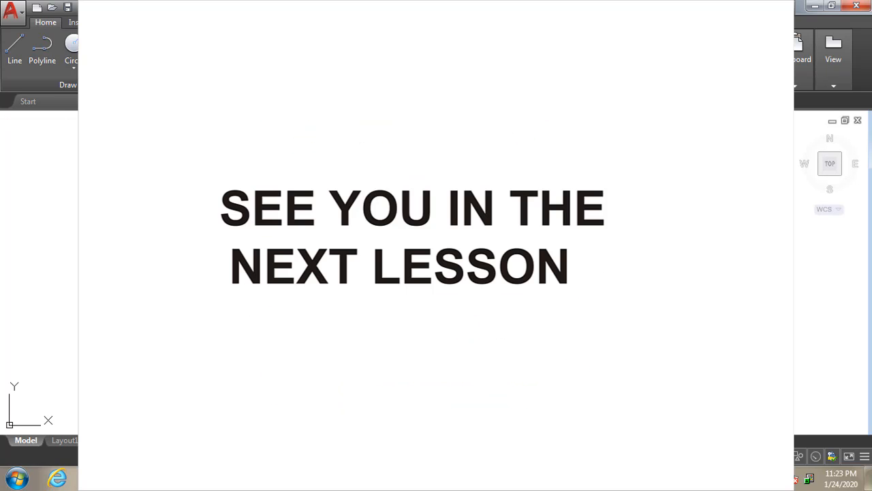